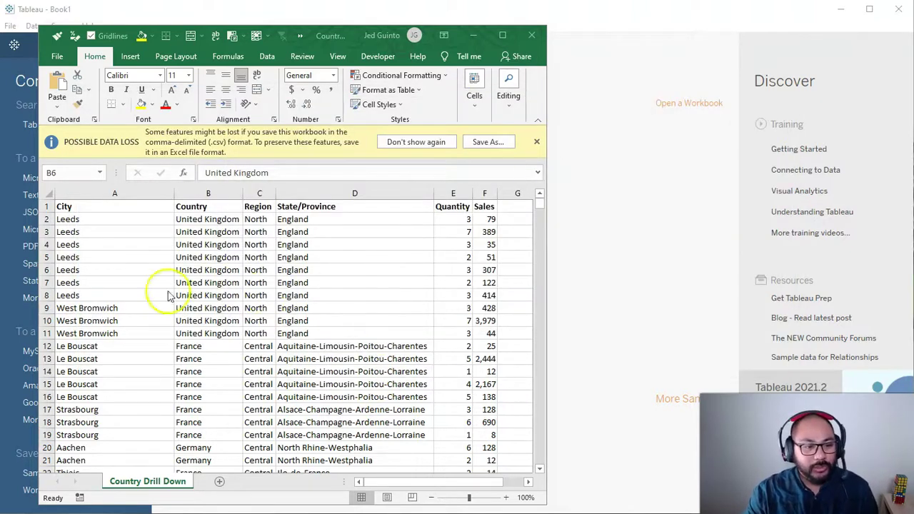
- Review the City, Country, Region, State/Province, Quantity and Sales columns in Excel, then leave Excel
left_click(315, 255)
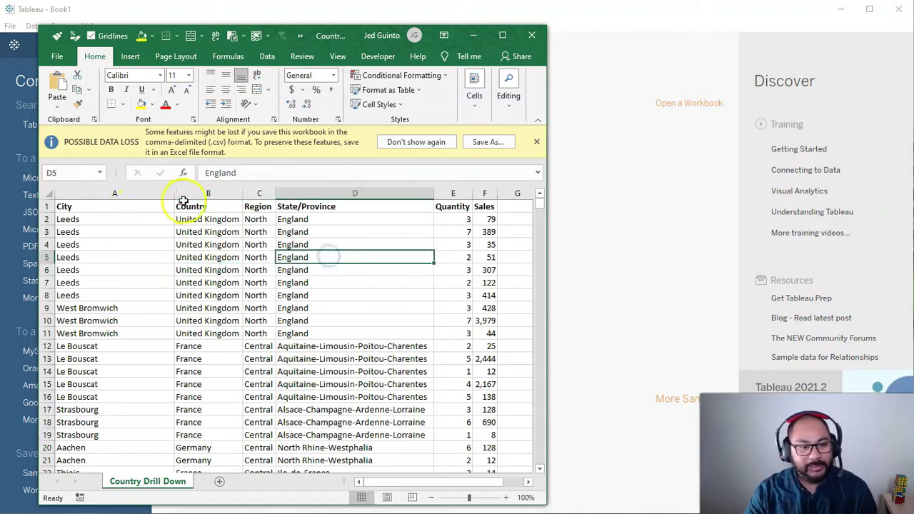
left_click_drag(139, 193, 332, 183)
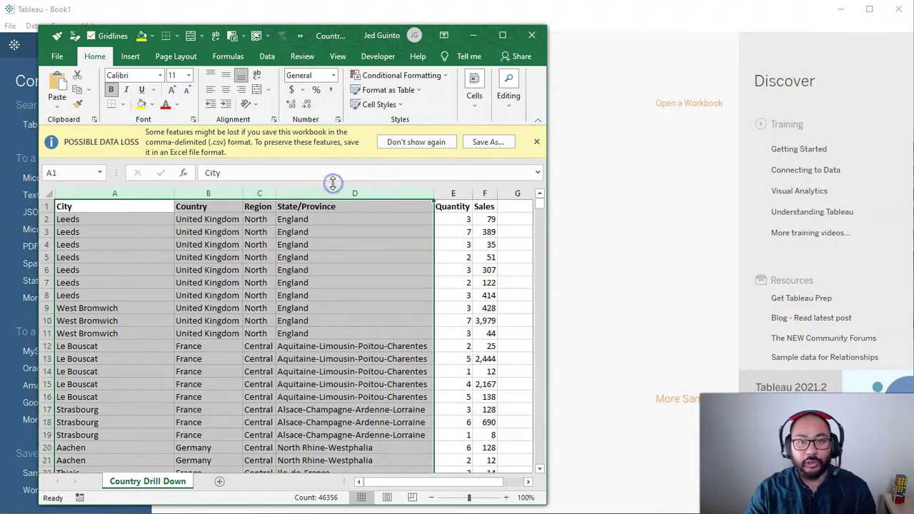
left_click(93, 207)
left_click(217, 207)
left_click(259, 207)
left_click(297, 206)
left_click_drag(456, 193, 484, 193)
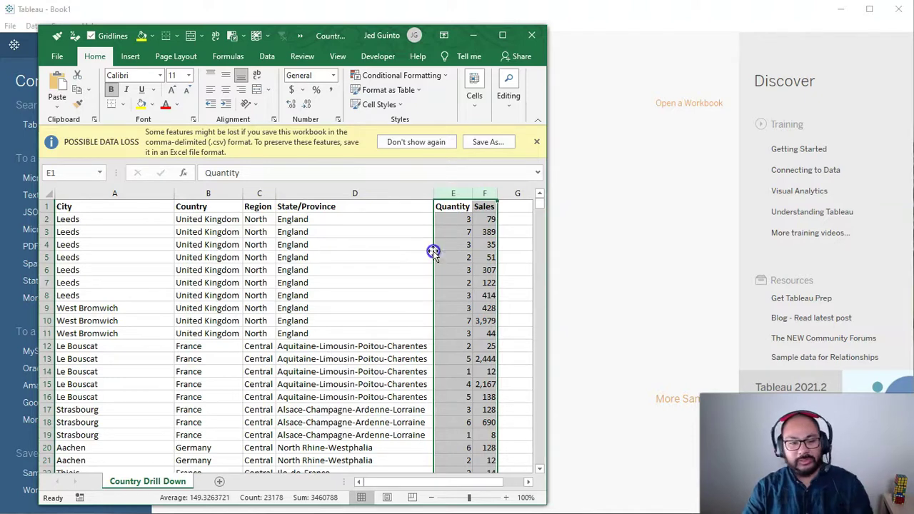
key("alt+Tab")
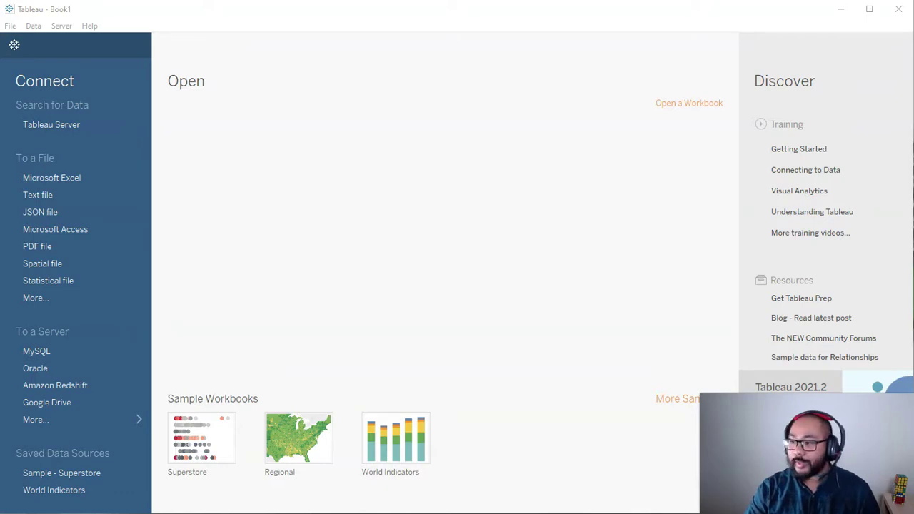
- Connect Country Drill Down.csv and mark the globe icons on Country and State/Province
left_click_drag(431, 238, 344, 228)
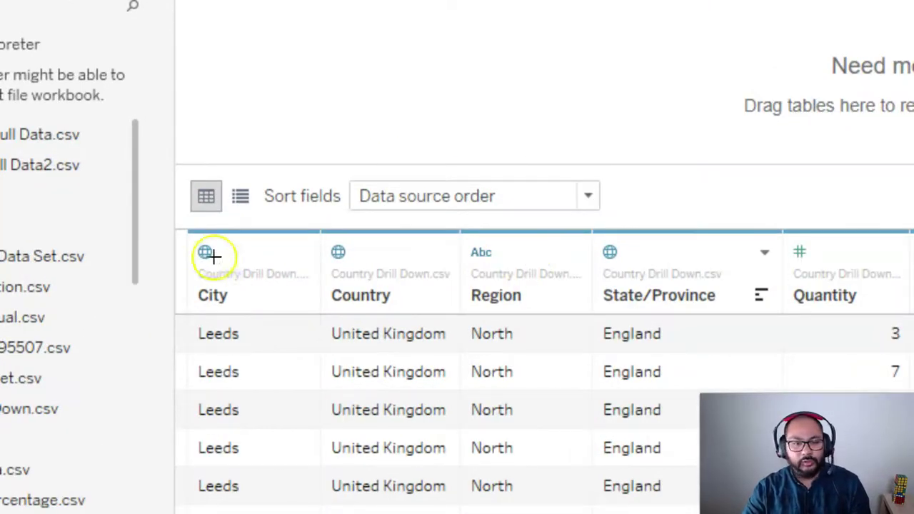
mouse_move(336, 232)
left_mouse_down()
mouse_move(335, 262)
mouse_move(342, 234)
left_mouse_up()
left_click_drag(623, 234, 611, 224)
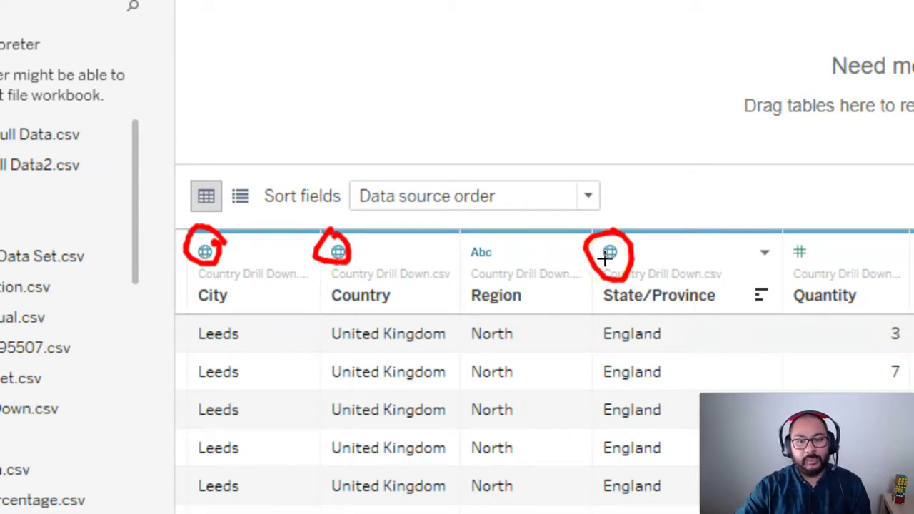
left_click(625, 252)
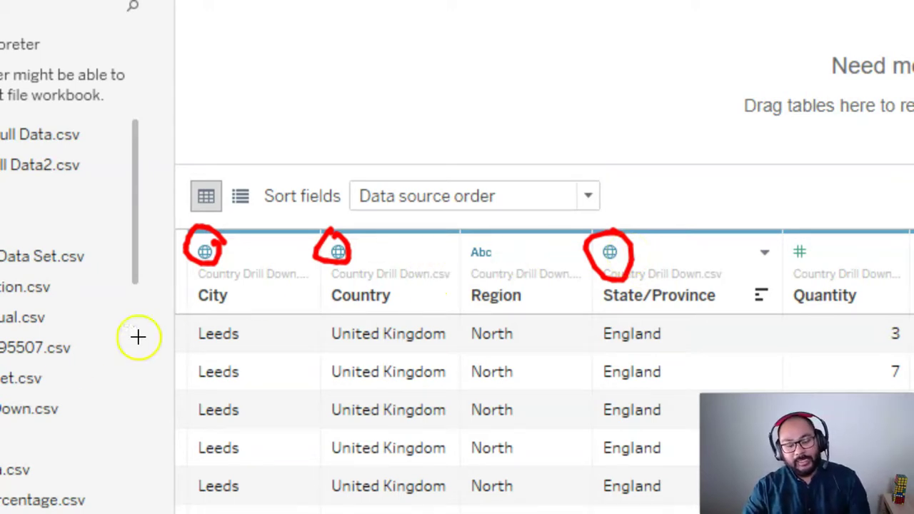
- Annotate the City field and its Leeds values in the data preview
mouse_move(243, 298)
left_mouse_down()
mouse_move(186, 282)
mouse_move(249, 293)
left_mouse_up()
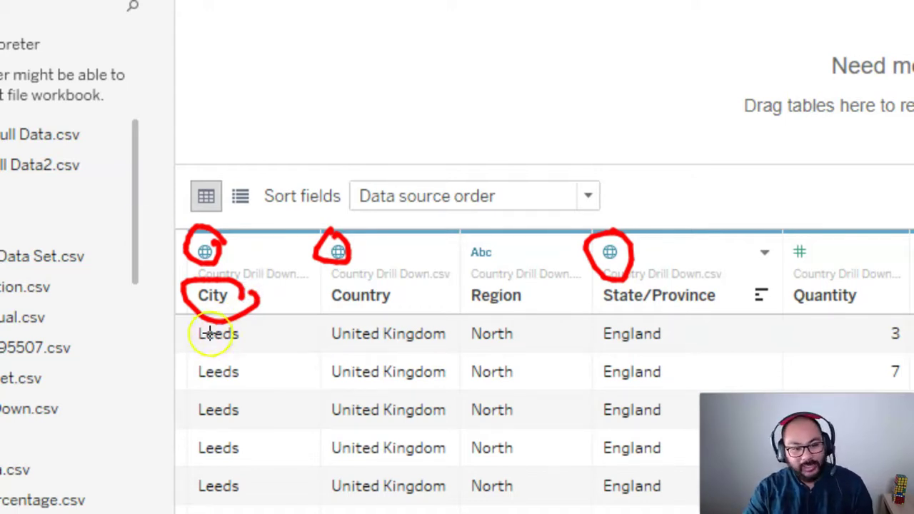
mouse_move(239, 337)
left_mouse_down()
mouse_move(187, 363)
mouse_move(221, 493)
mouse_move(225, 358)
left_mouse_up()
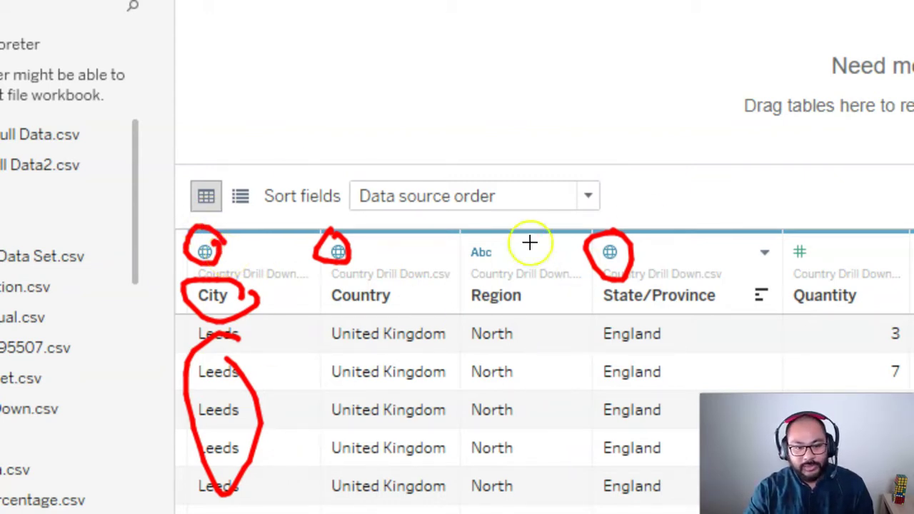
key("Escape")
mouse_move(231, 286)
left_mouse_down()
mouse_move(193, 279)
mouse_move(223, 305)
mouse_move(233, 294)
left_mouse_up()
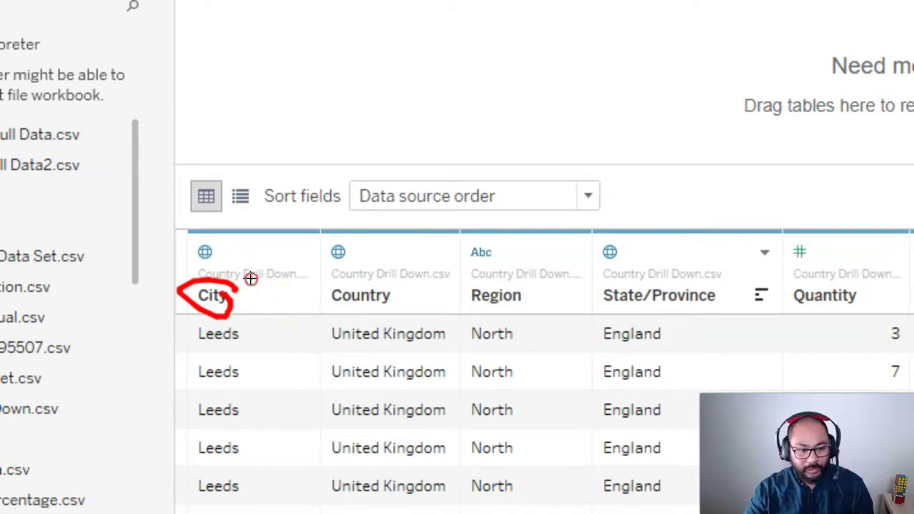
mouse_move(223, 244)
left_mouse_down()
mouse_move(193, 241)
mouse_move(191, 261)
mouse_move(212, 263)
left_mouse_up()
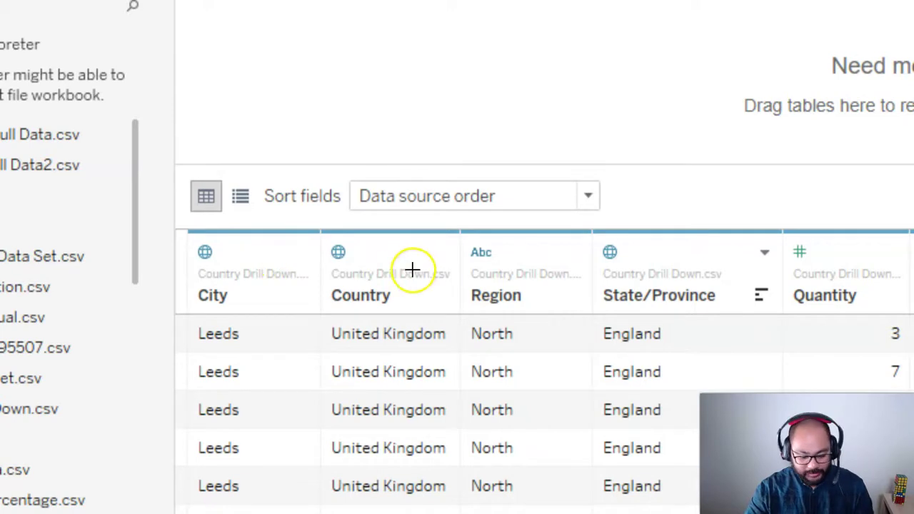
- Set City's geographic role to None, then restore it to City
left_click(205, 251)
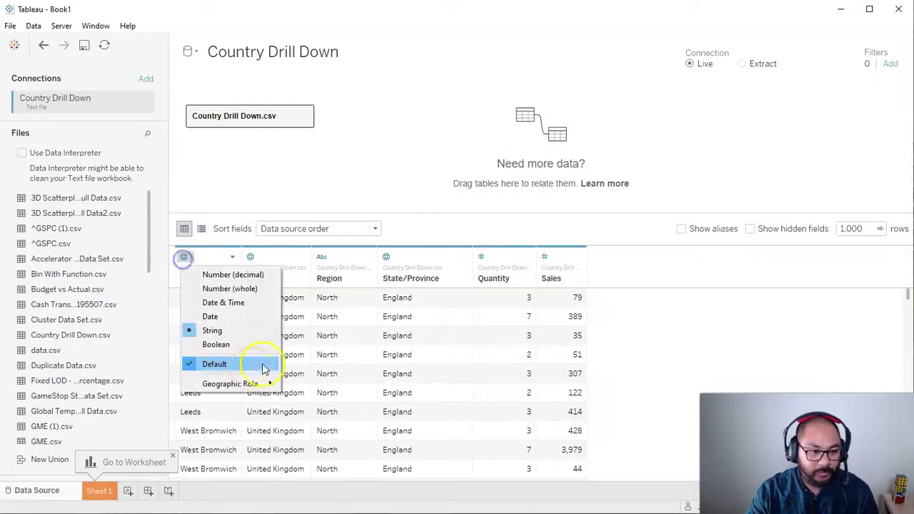
mouse_move(255, 383)
left_click(308, 384)
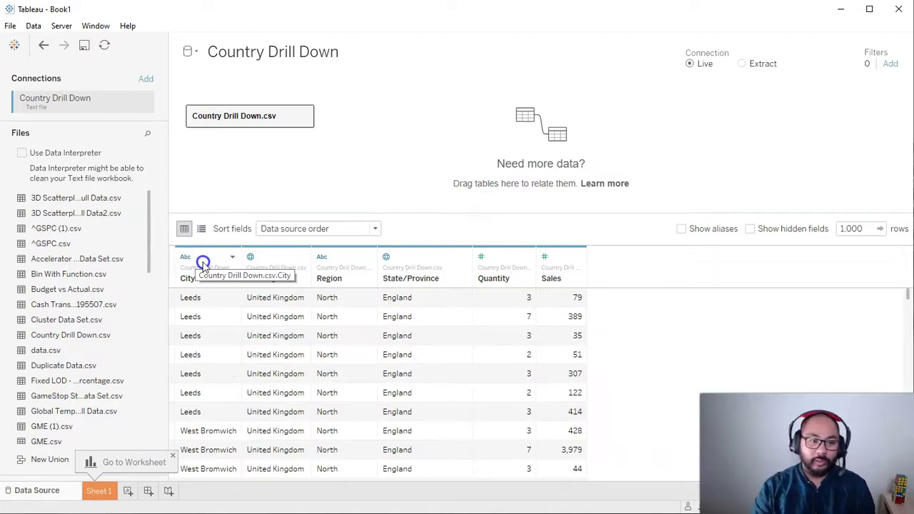
left_click(187, 257)
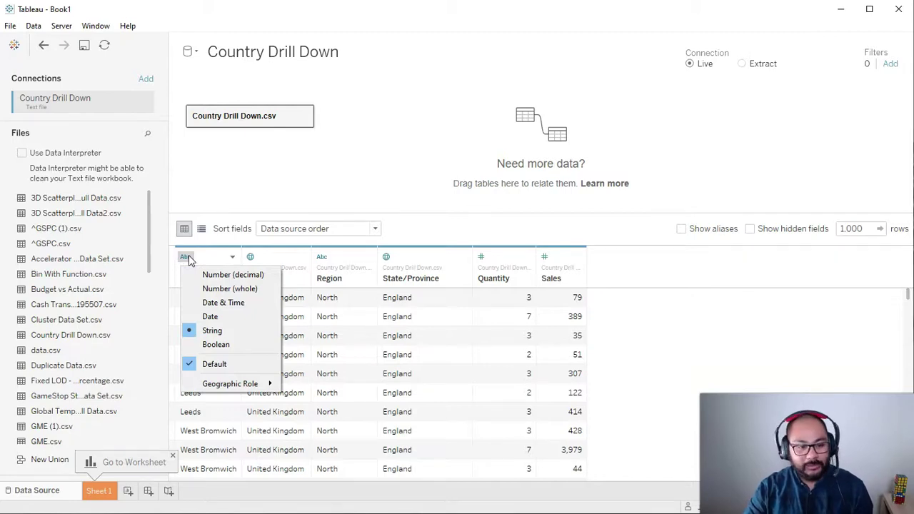
left_click(214, 334)
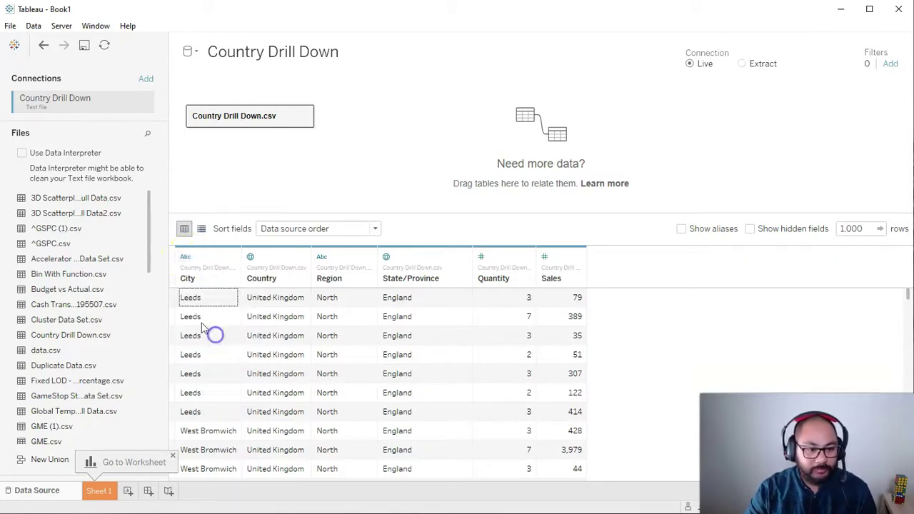
left_click(185, 257)
mouse_move(235, 386)
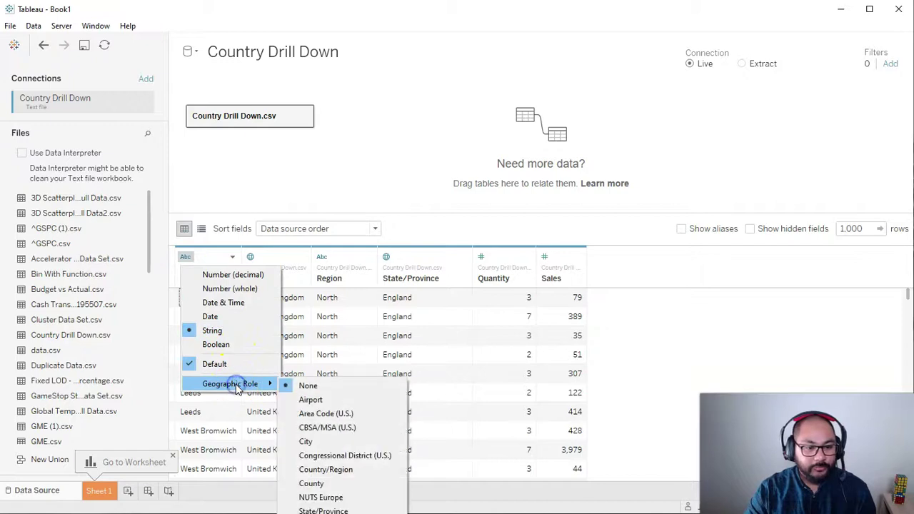
left_click(349, 442)
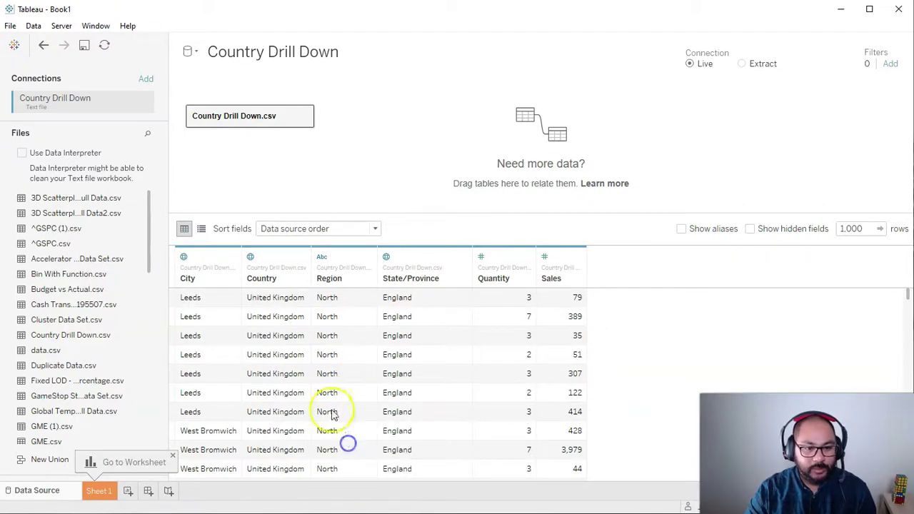
- Confirm Country keeps Country/Region and State/Province keeps the State/Province role
left_click(250, 257)
mouse_move(306, 384)
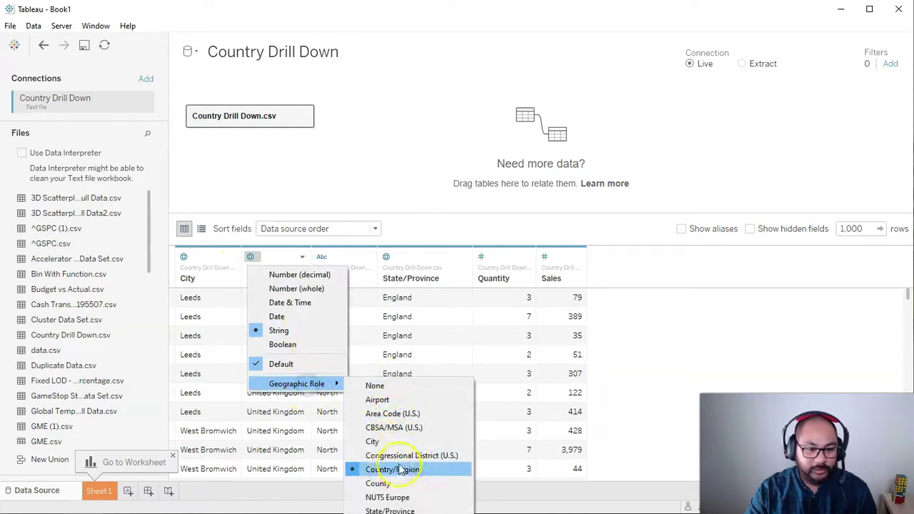
left_click(414, 250)
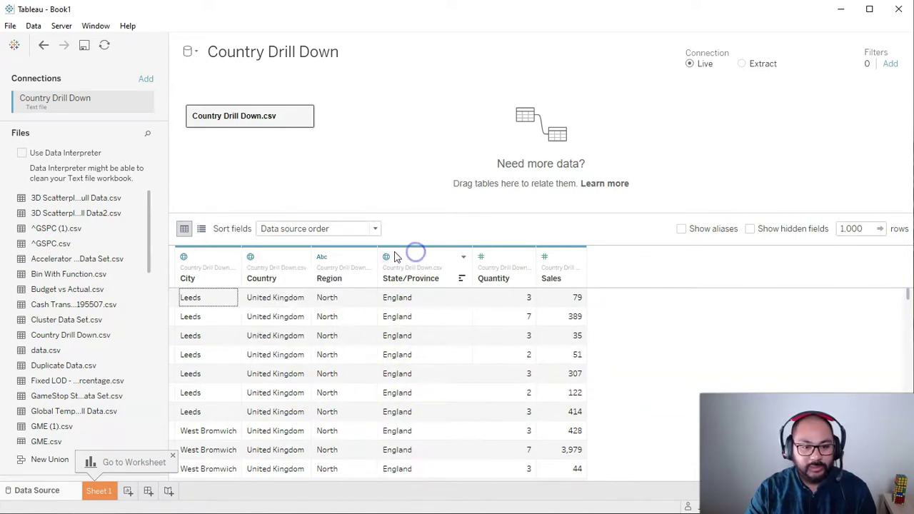
left_click(388, 256)
mouse_move(435, 385)
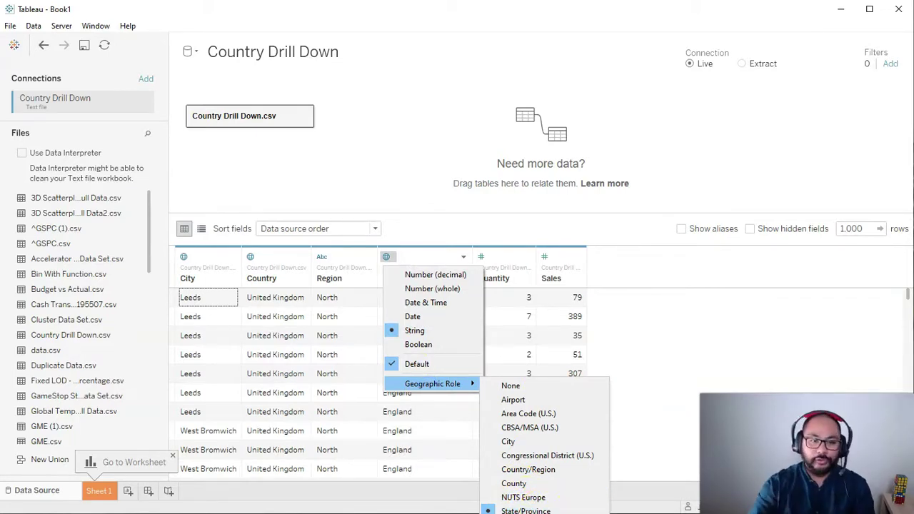
left_click(629, 269)
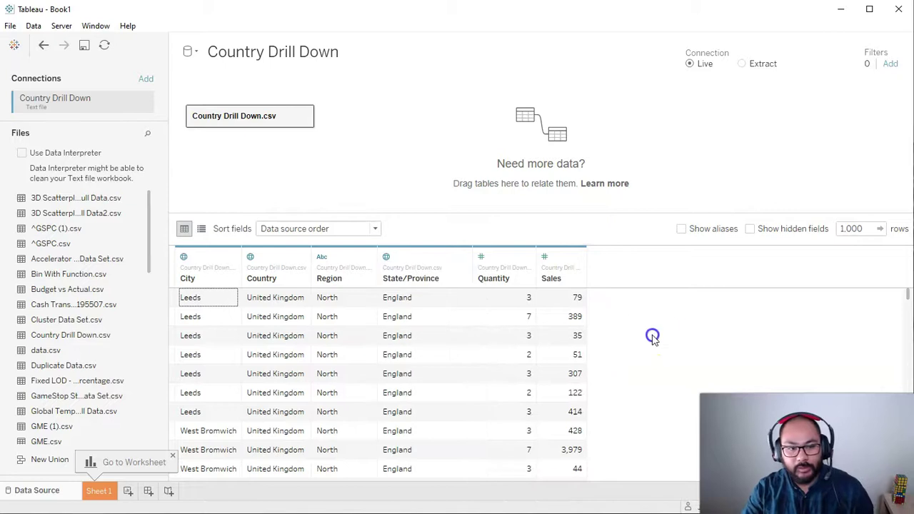
left_click(98, 492)
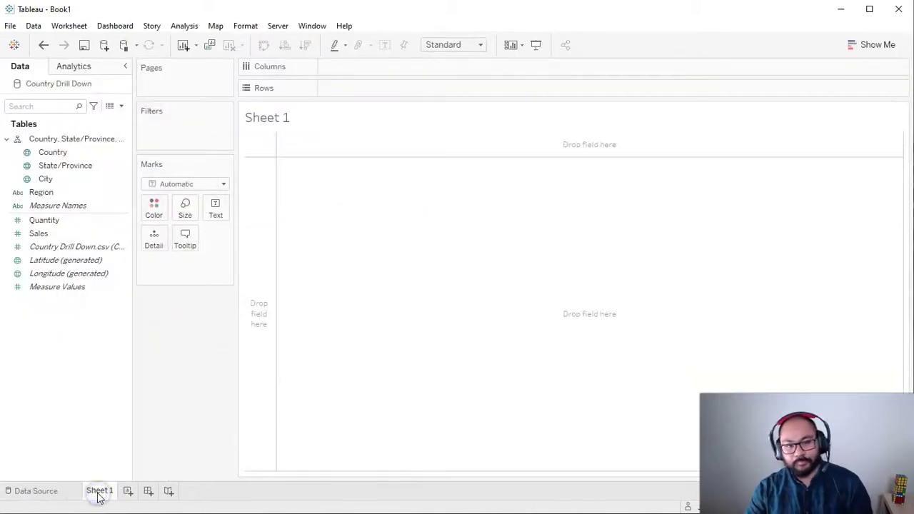
left_click_drag(132, 247, 157, 250)
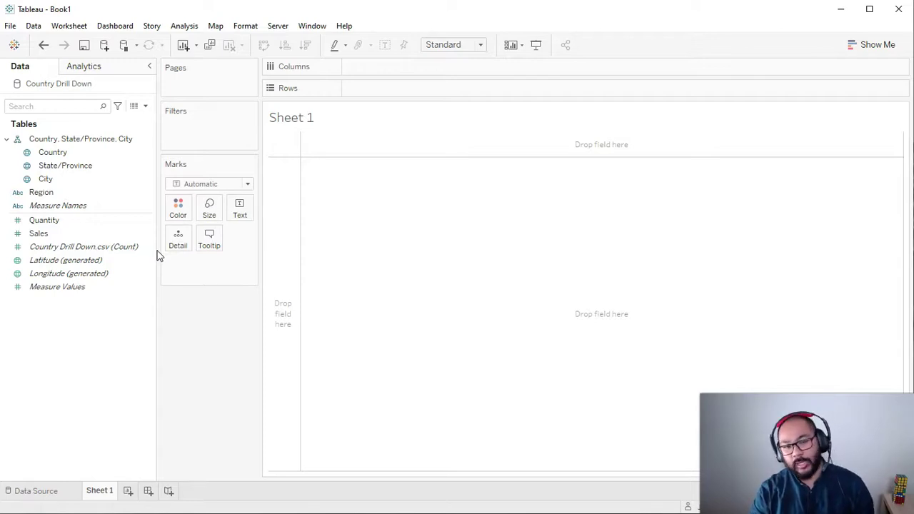
left_click(178, 244)
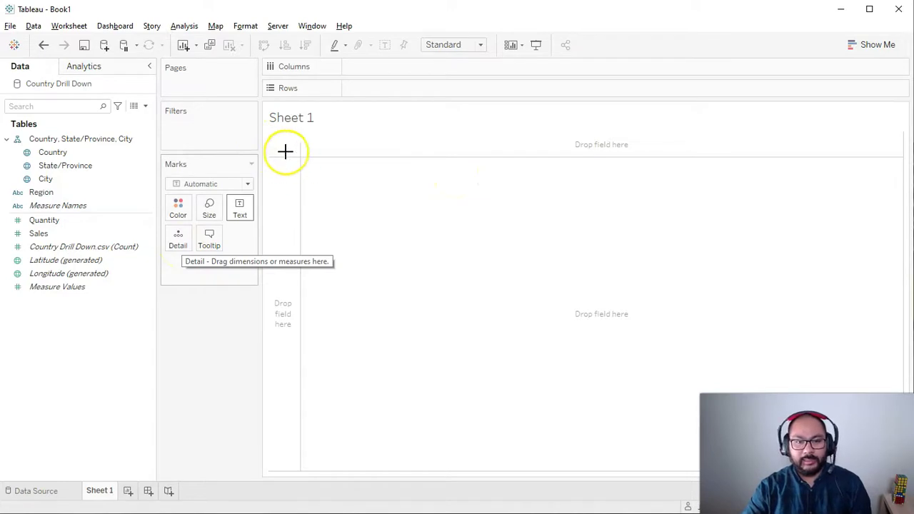
mouse_move(286, 149)
left_mouse_down()
mouse_move(589, 177)
mouse_move(854, 157)
mouse_move(910, 162)
left_mouse_up()
mouse_move(826, 139)
left_mouse_down()
mouse_move(910, 162)
mouse_move(865, 182)
left_mouse_up()
left_click_drag(287, 178, 280, 478)
left_click_drag(260, 410, 321, 421)
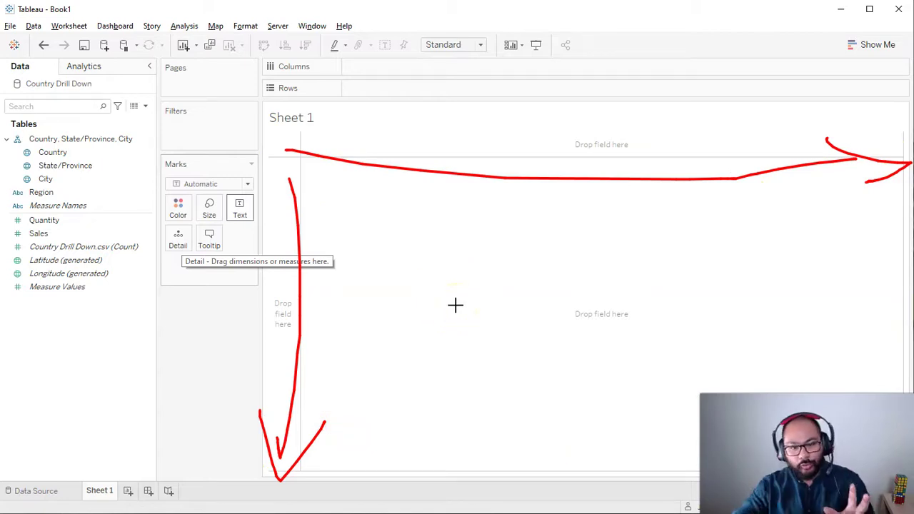
mouse_move(735, 389)
left_mouse_down()
mouse_move(889, 376)
mouse_move(877, 356)
left_mouse_up()
mouse_move(433, 189)
left_mouse_down()
mouse_move(516, 242)
mouse_move(469, 195)
left_mouse_up()
left_click_drag(647, 265, 640, 249)
mouse_move(412, 340)
left_mouse_down()
mouse_move(442, 388)
mouse_move(422, 362)
left_mouse_up()
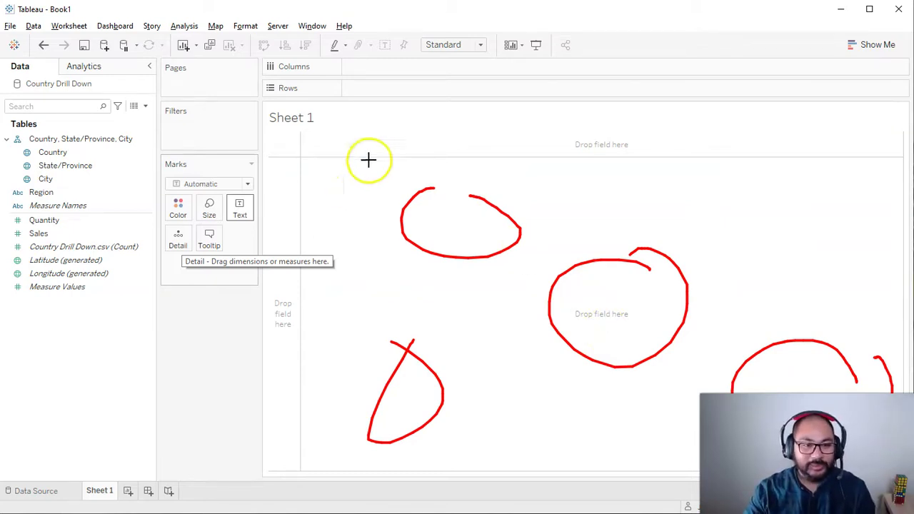
left_click(326, 178)
key("e")
mouse_move(422, 151)
left_mouse_down()
mouse_move(306, 148)
mouse_move(291, 326)
mouse_move(441, 352)
mouse_move(446, 178)
mouse_move(421, 150)
left_mouse_up()
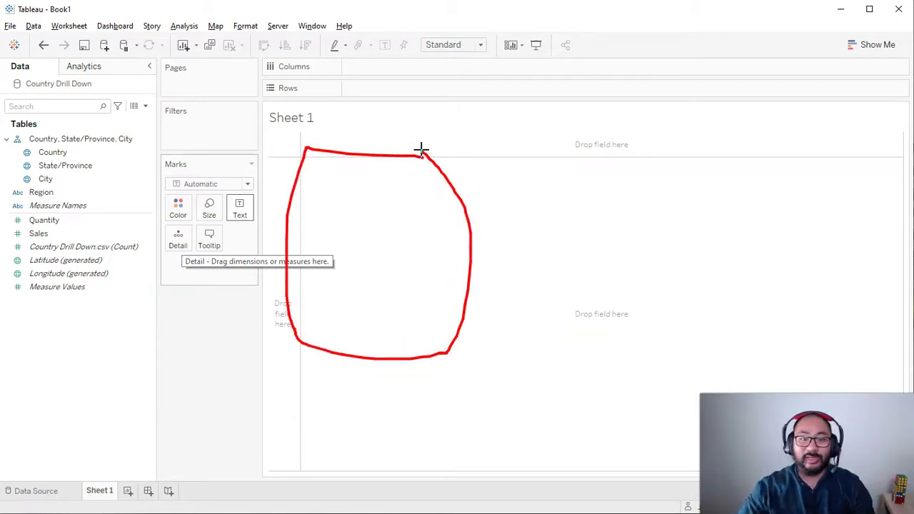
mouse_move(504, 164)
left_mouse_down()
mouse_move(521, 210)
mouse_move(665, 151)
mouse_move(760, 239)
mouse_move(529, 243)
left_mouse_up()
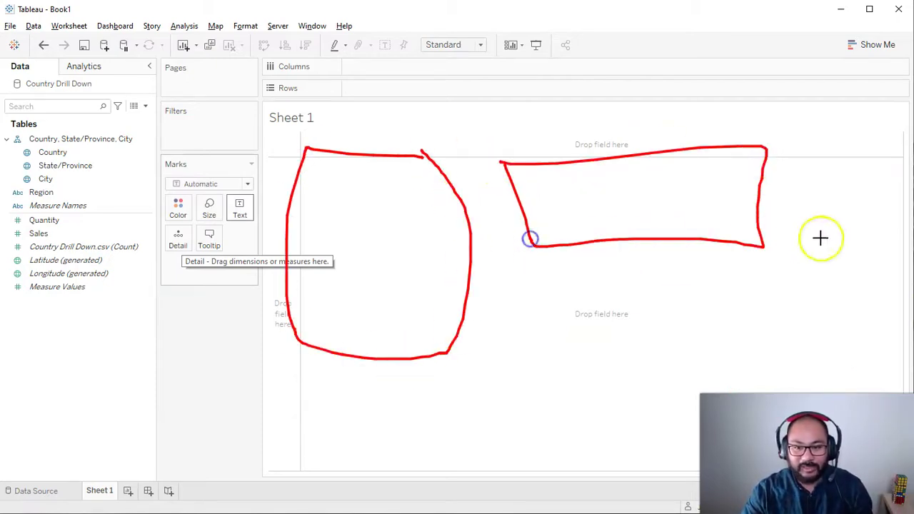
left_click_drag(787, 148, 797, 311)
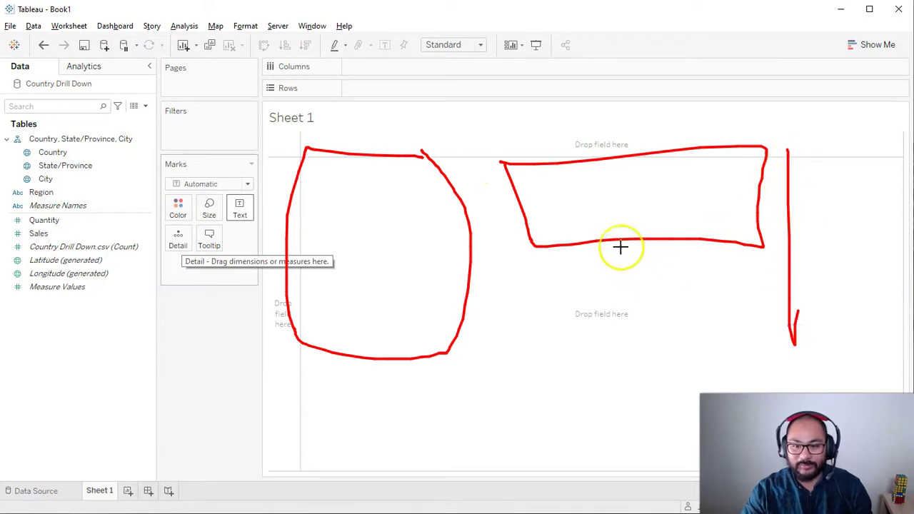
left_click_drag(793, 128, 893, 259)
left_click_drag(900, 301, 767, 340)
mouse_move(366, 371)
left_mouse_down()
mouse_move(393, 459)
mouse_move(489, 464)
left_mouse_up()
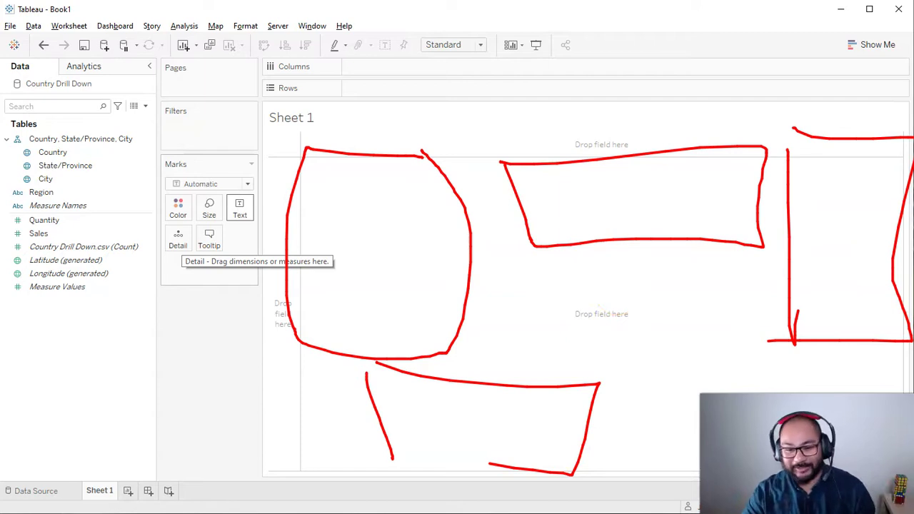
key("e")
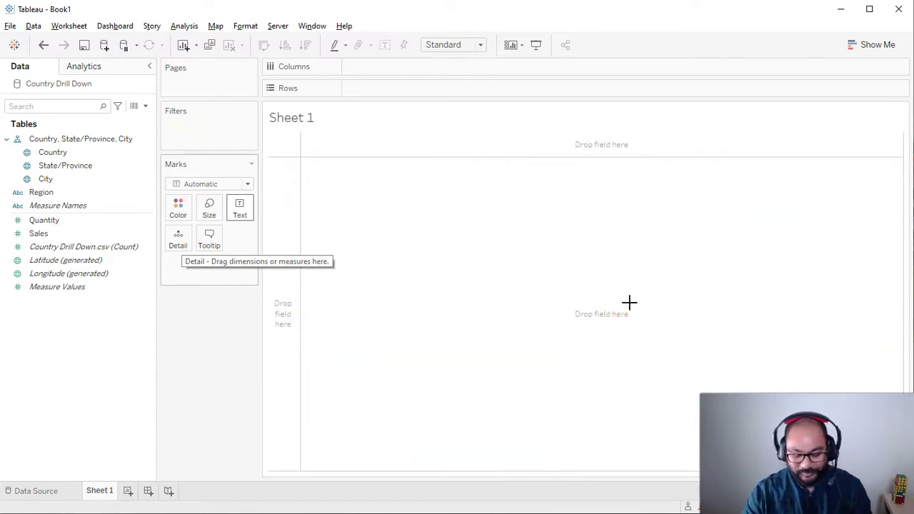
- Plot Country as a filled Map mark type, coloured by Country
key("Escape")
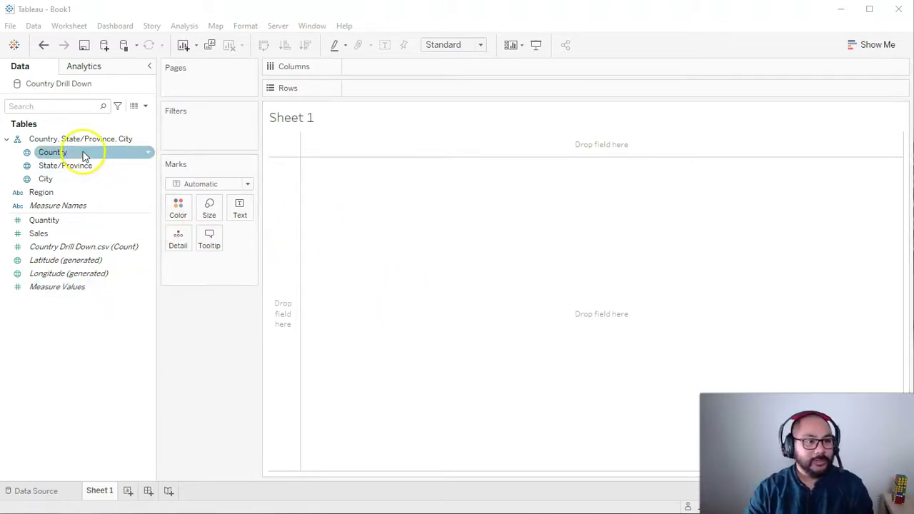
left_click(52, 153)
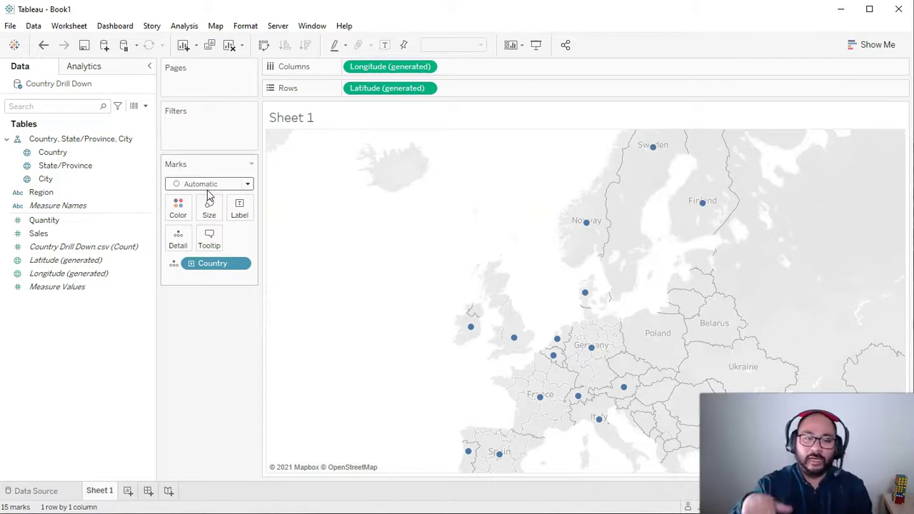
mouse_move(654, 151)
mouse_move(598, 354)
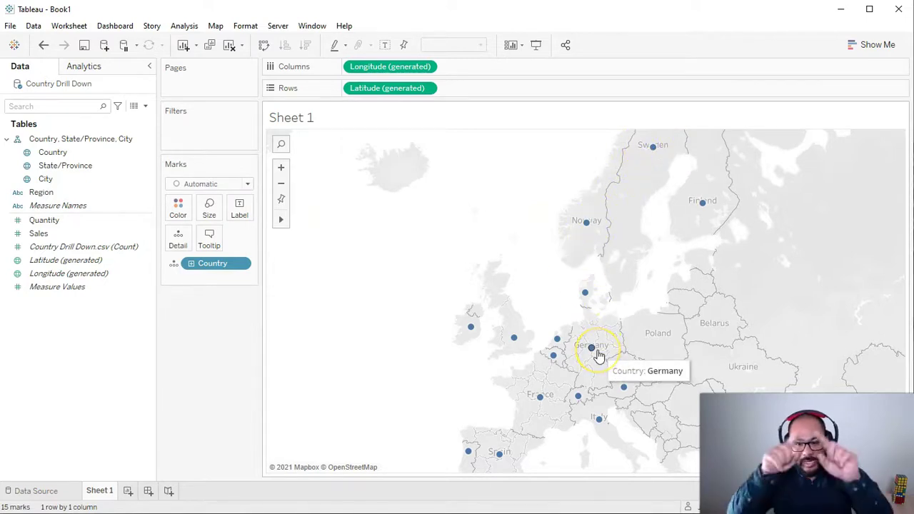
left_click(231, 185)
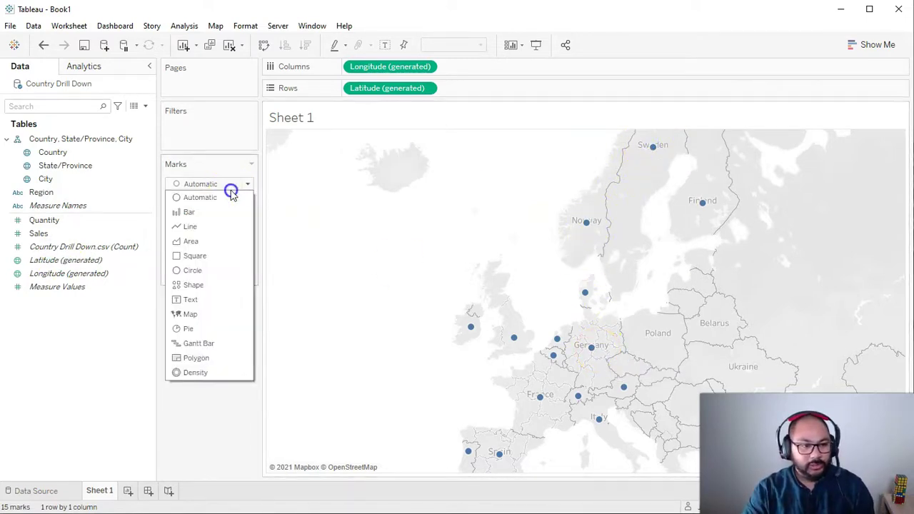
left_click(221, 319)
mouse_move(635, 300)
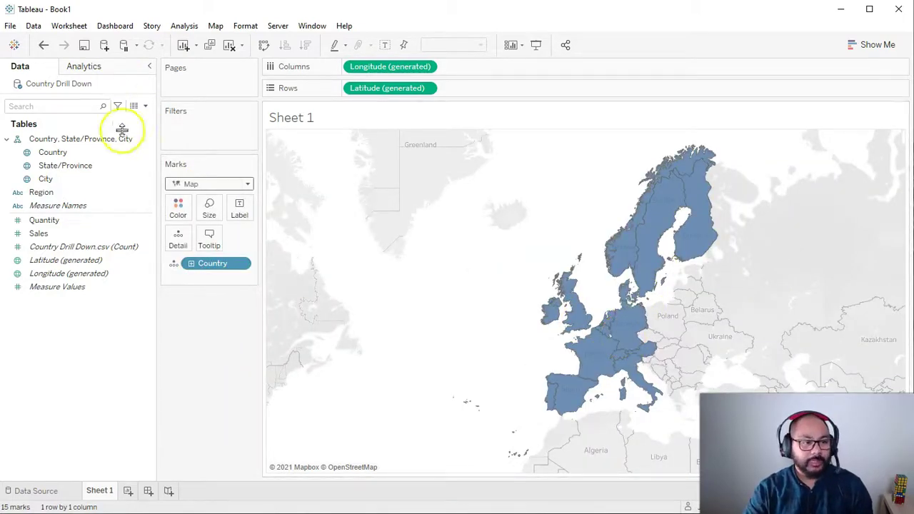
left_click(54, 153)
left_click_drag(47, 152, 180, 214)
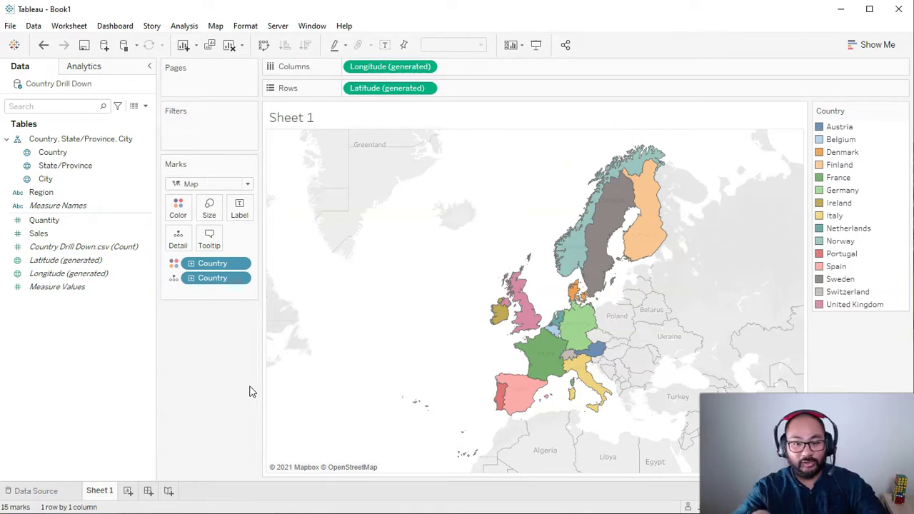
mouse_move(543, 375)
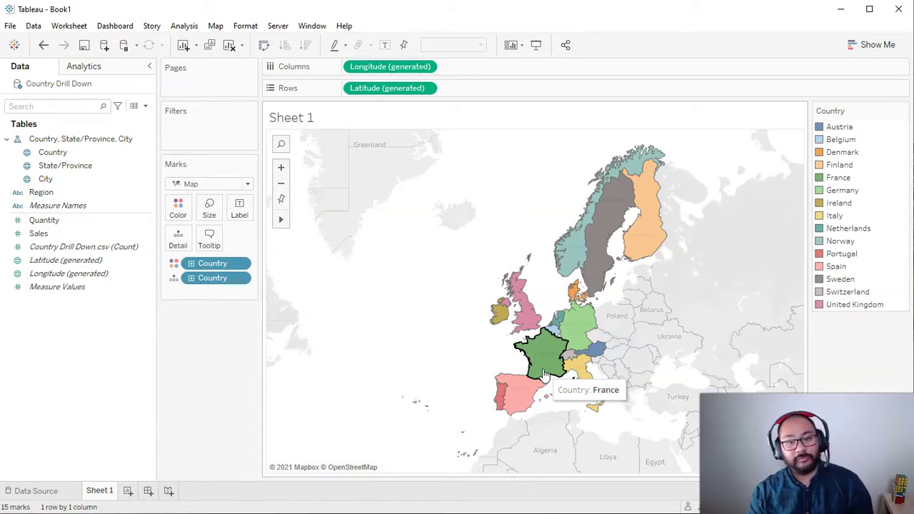
- Rename Sheet 1 to 'Country' and add a new worksheet
double_click(99, 491)
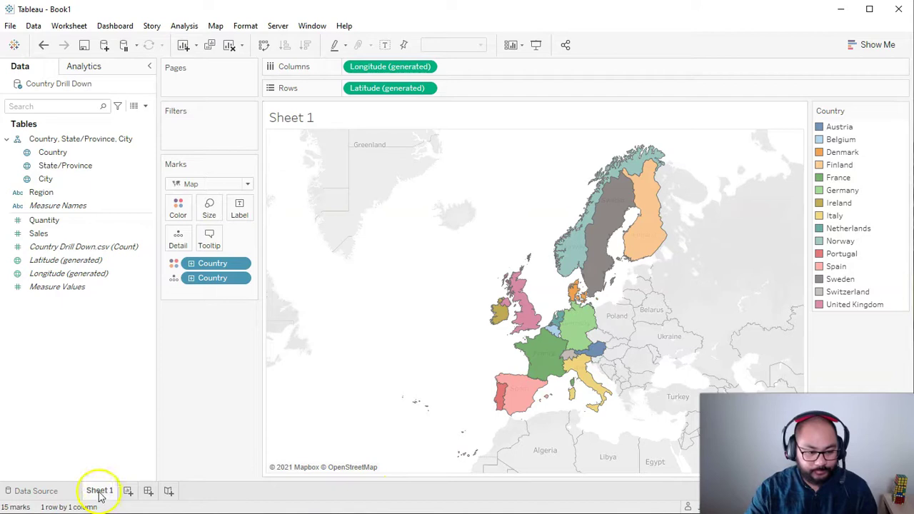
type("Country")
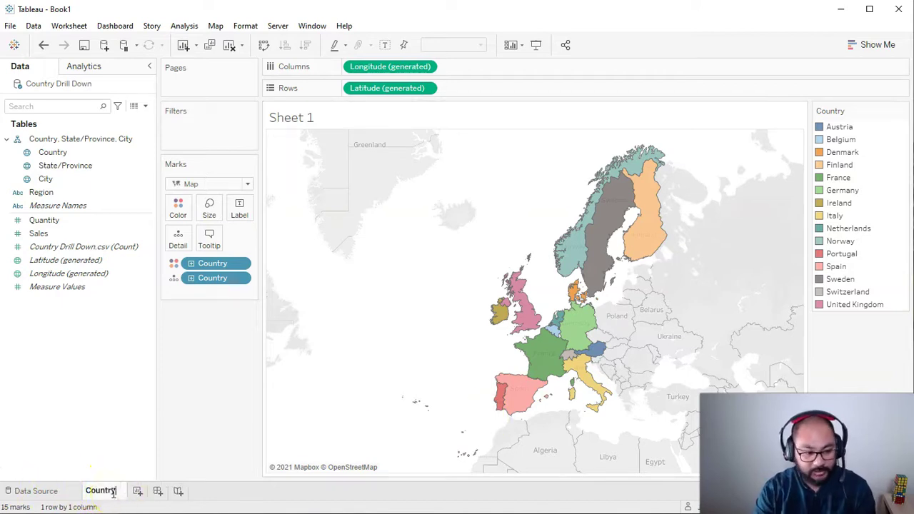
key("Return")
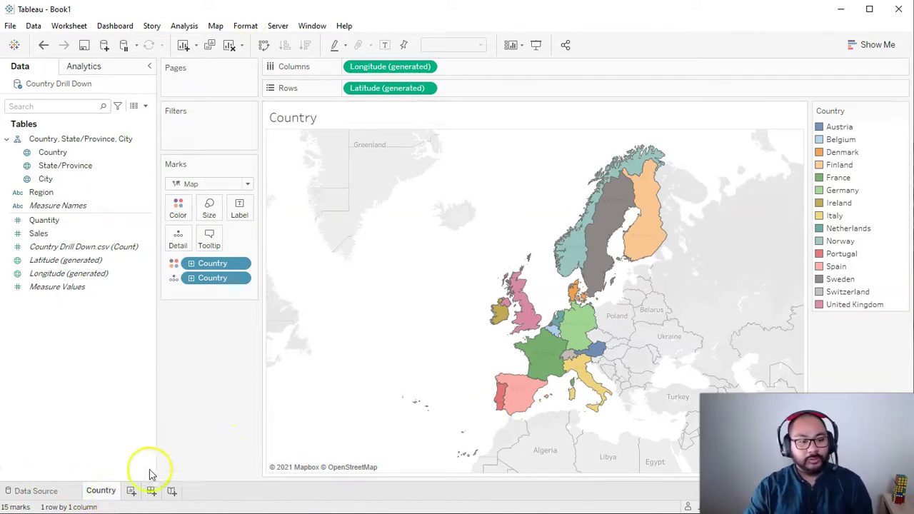
left_click(131, 491)
left_click(71, 166)
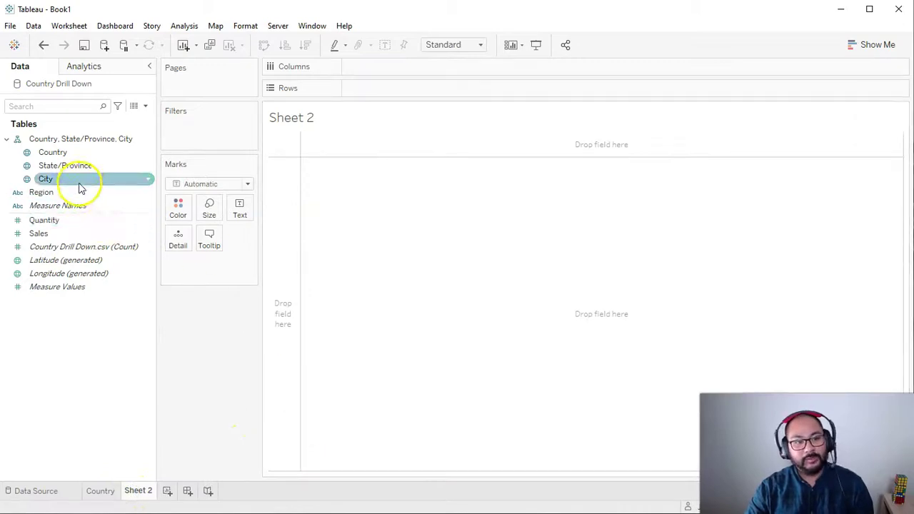
- Map State/Province as filled regions coloured by State/Province
left_click(74, 164)
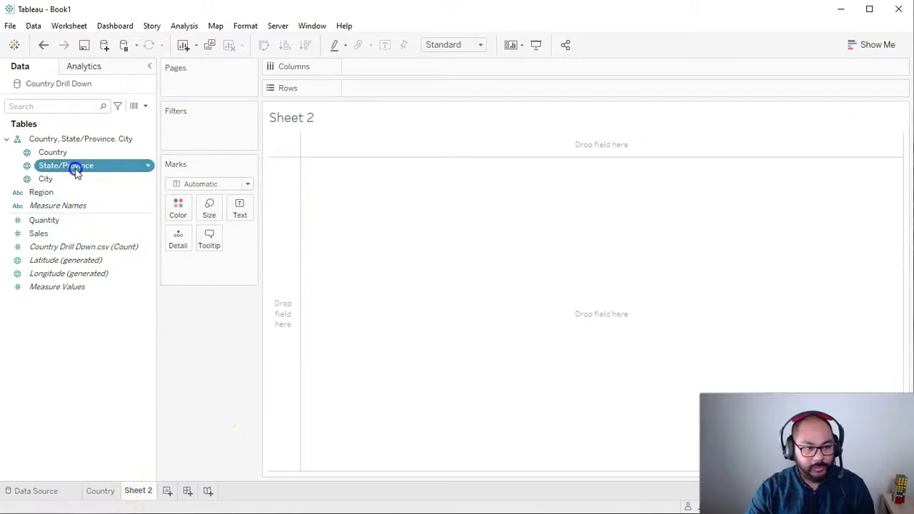
double_click(76, 173)
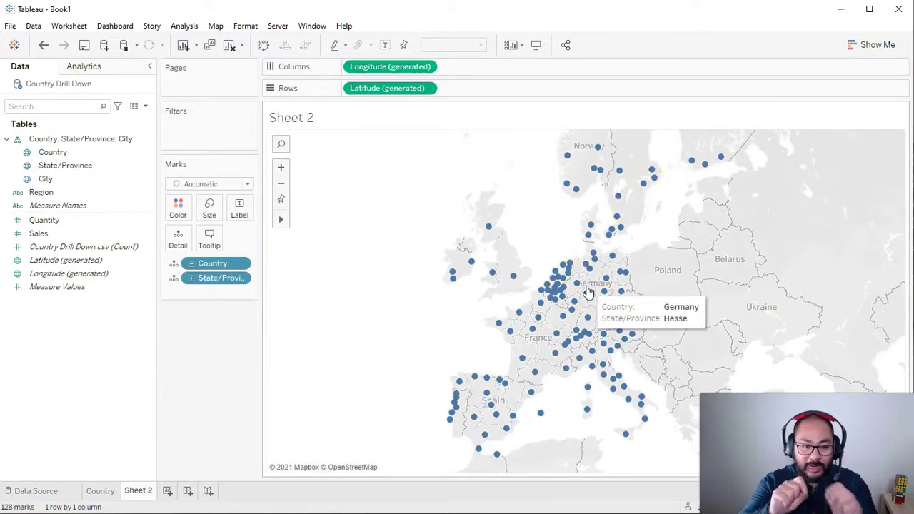
left_click_drag(238, 280, 178, 208)
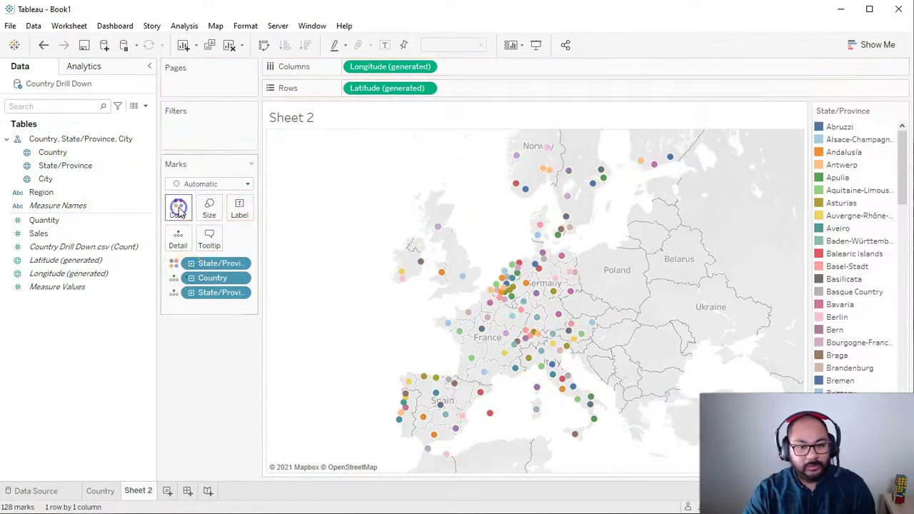
left_click(202, 184)
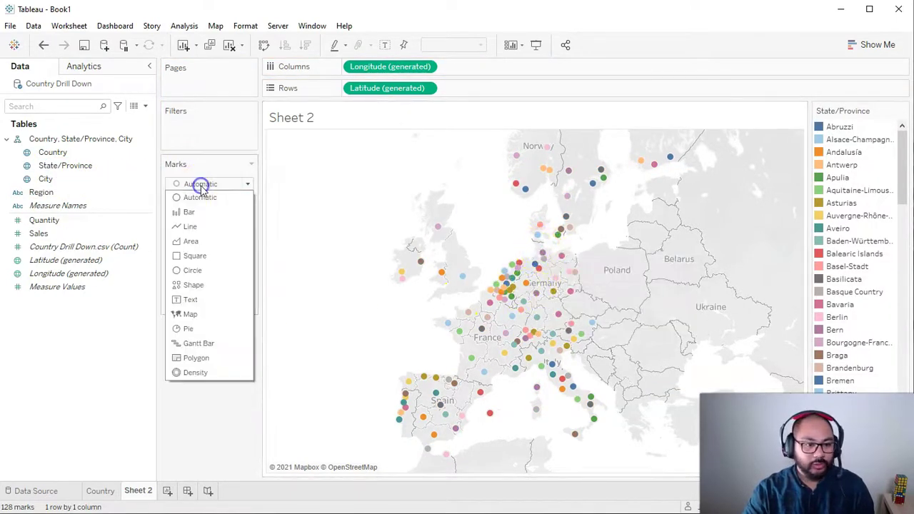
left_click(201, 314)
left_click_drag(257, 260, 281, 257)
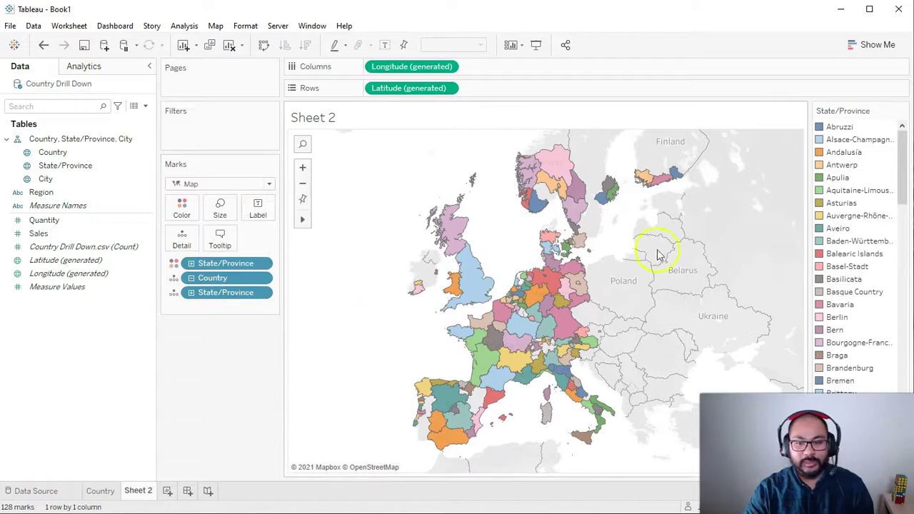
- Rename Sheet 2 to 'State'
double_click(138, 490)
type("State")
key("Return")
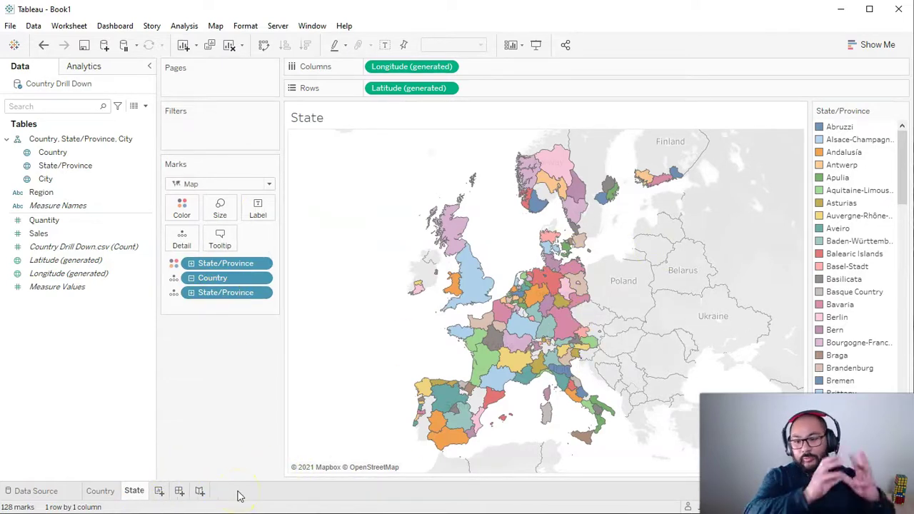
- On a new worksheet, map cities with dots sized and coloured by Sales
left_click(159, 491)
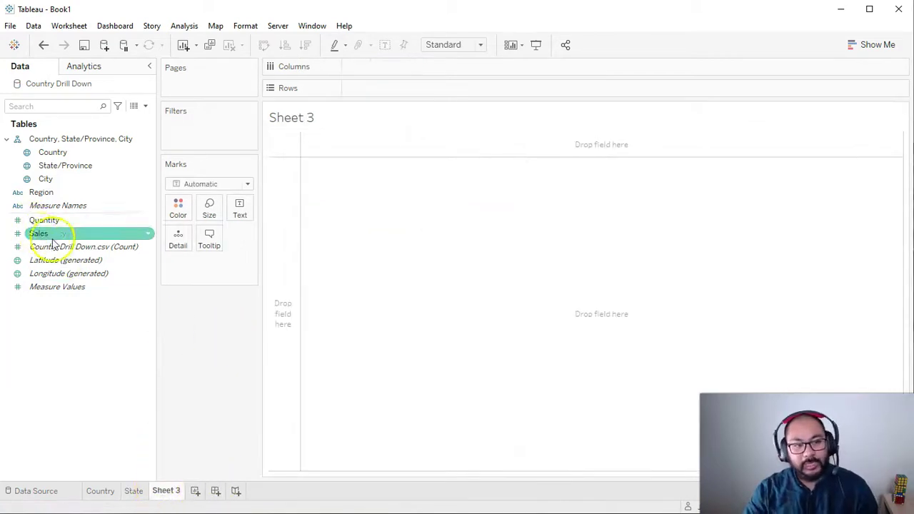
left_click(47, 181)
double_click(47, 181)
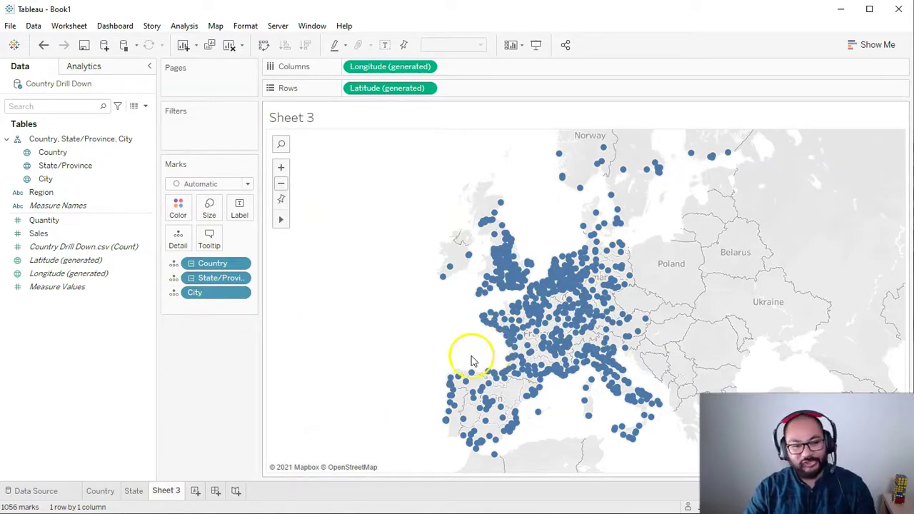
left_click_drag(44, 241, 208, 215)
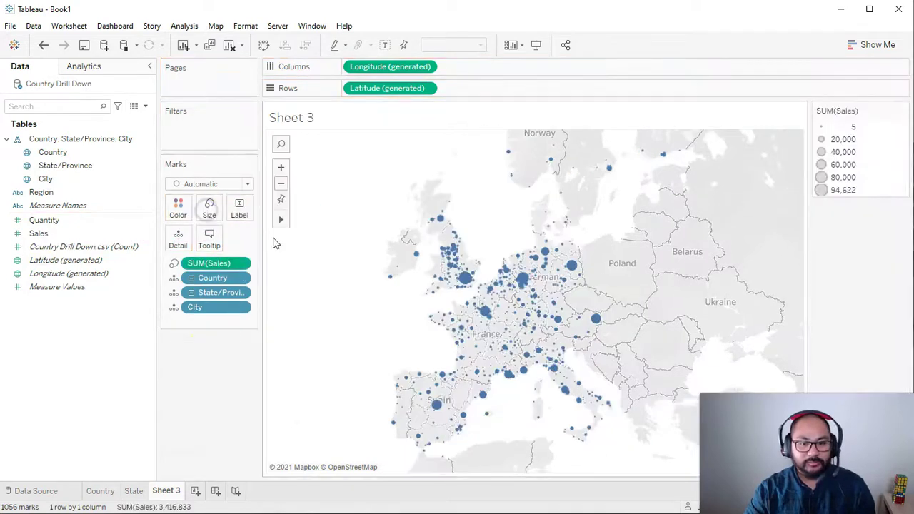
left_click_drag(96, 231, 177, 214)
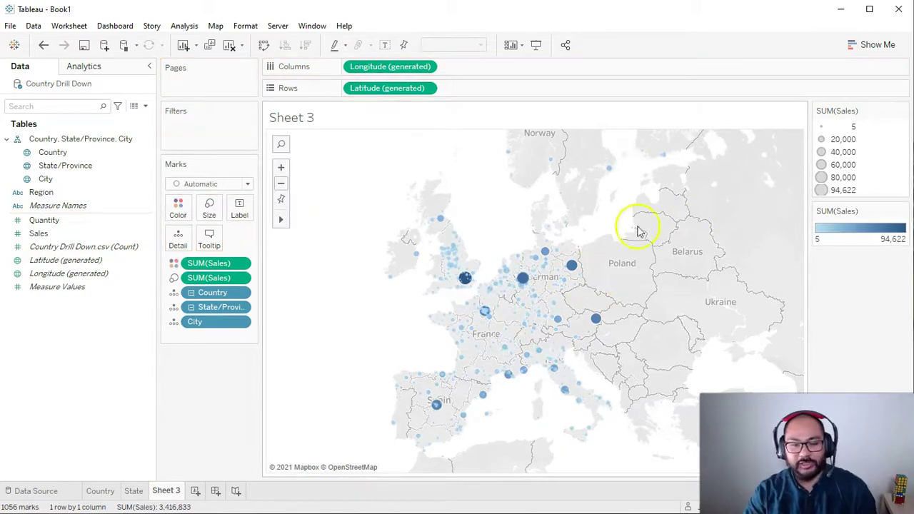
- Rename Sheet 3 to 'City'
double_click(177, 492)
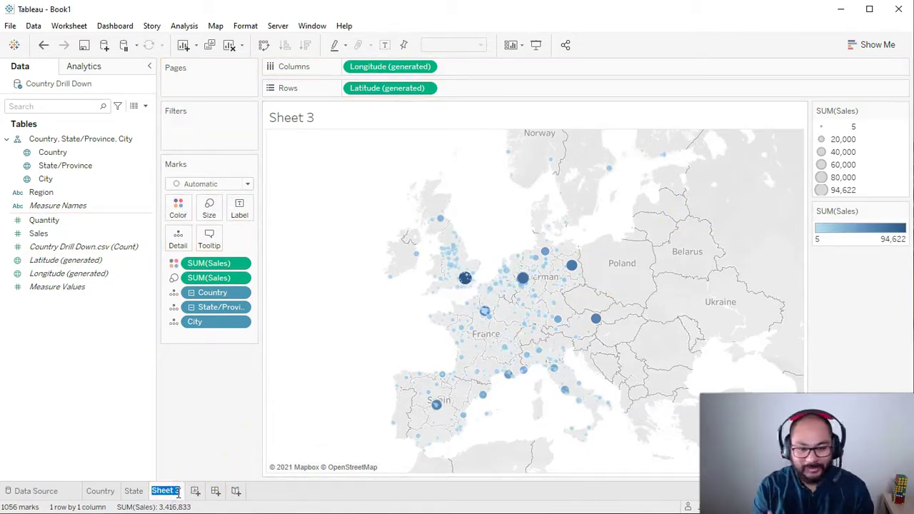
type("City")
key("Return")
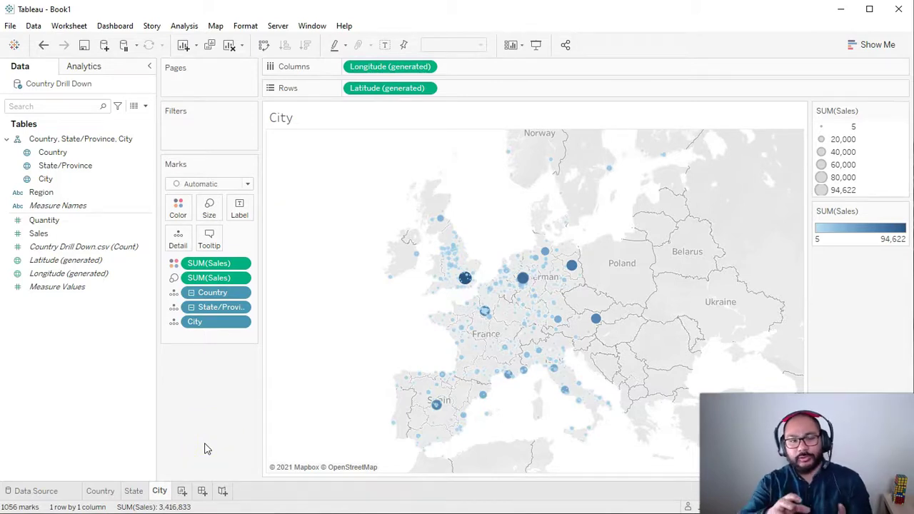
- Create Dashboard 1 and place the Country sheet on its canvas
left_click(203, 492)
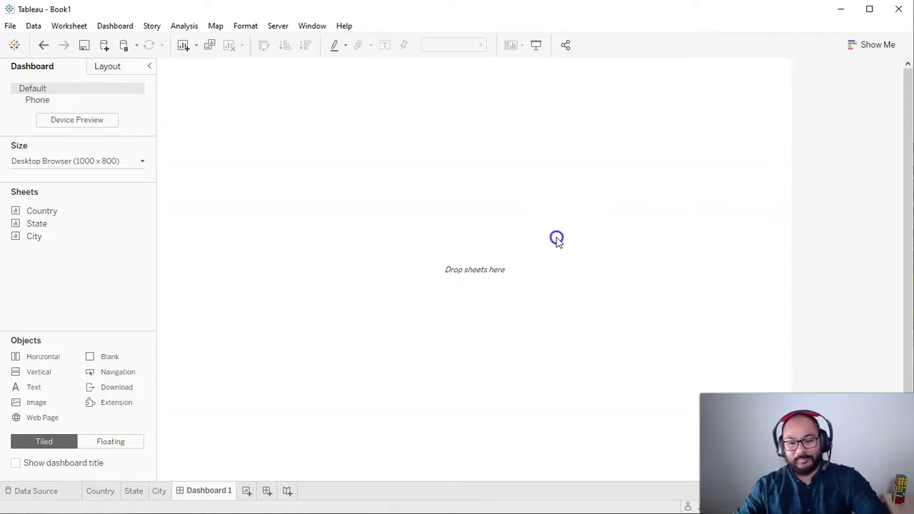
mouse_move(59, 217)
left_click_drag(58, 217, 390, 305)
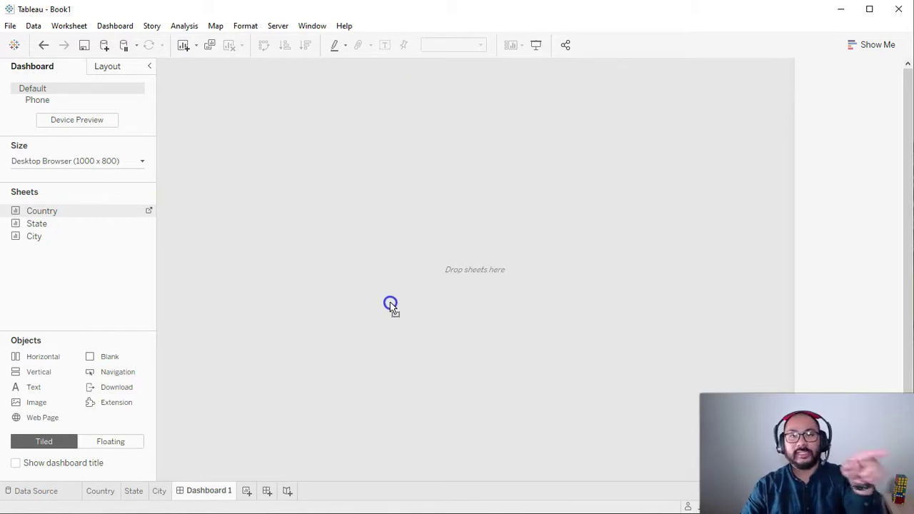
left_click_drag(385, 297, 384, 296)
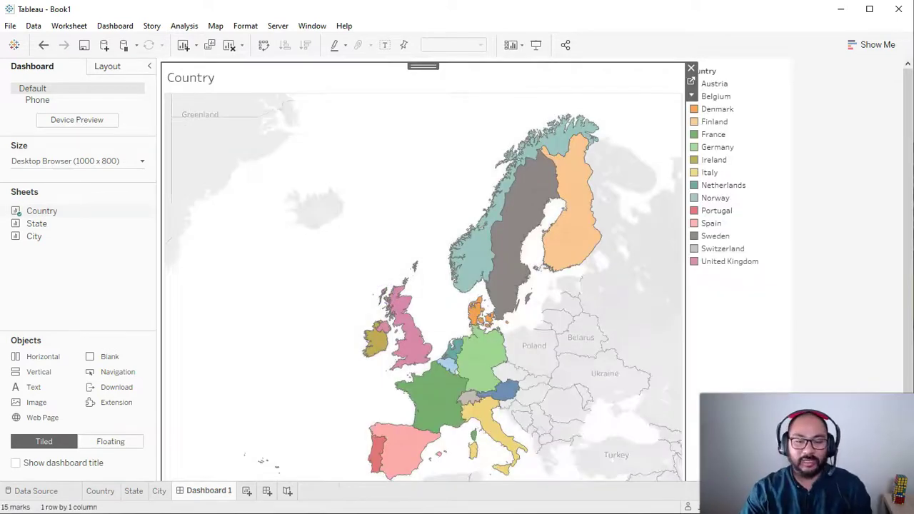
- Give Dashboard 1 a fixed size with a height of 650 px
left_click(857, 291)
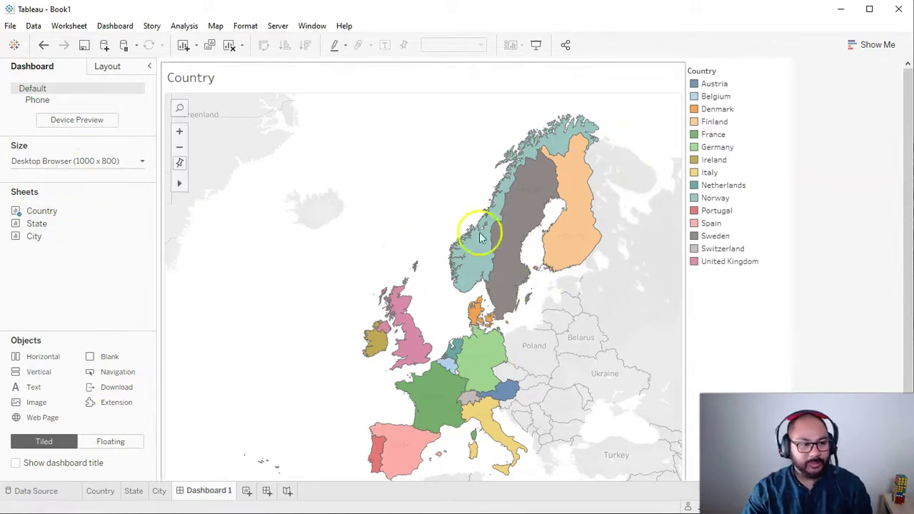
left_click(138, 163)
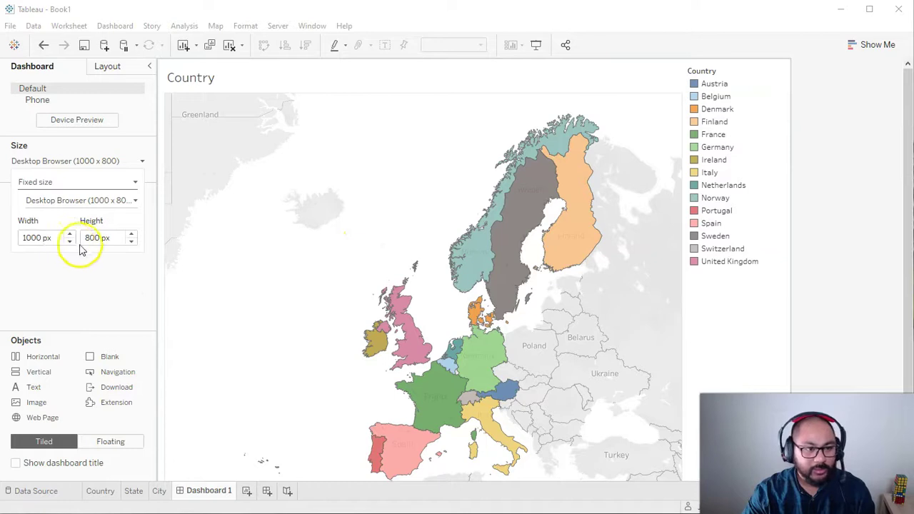
left_click(131, 242)
left_click(131, 242)
left_click(132, 234)
left_click(132, 243)
left_click(131, 235)
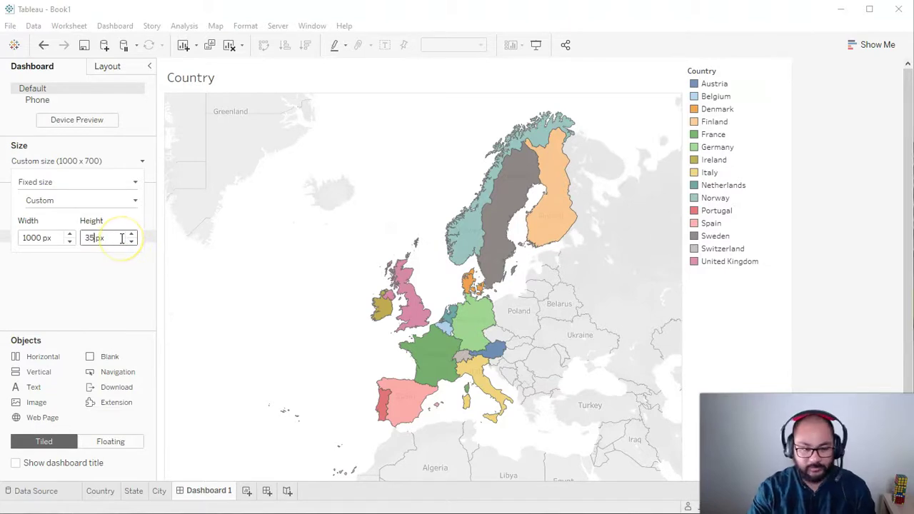
type("650")
key("Return")
left_click(587, 269)
- Set the dashboard width to 1150 px and close the size settings
left_click(77, 240)
left_click(71, 235)
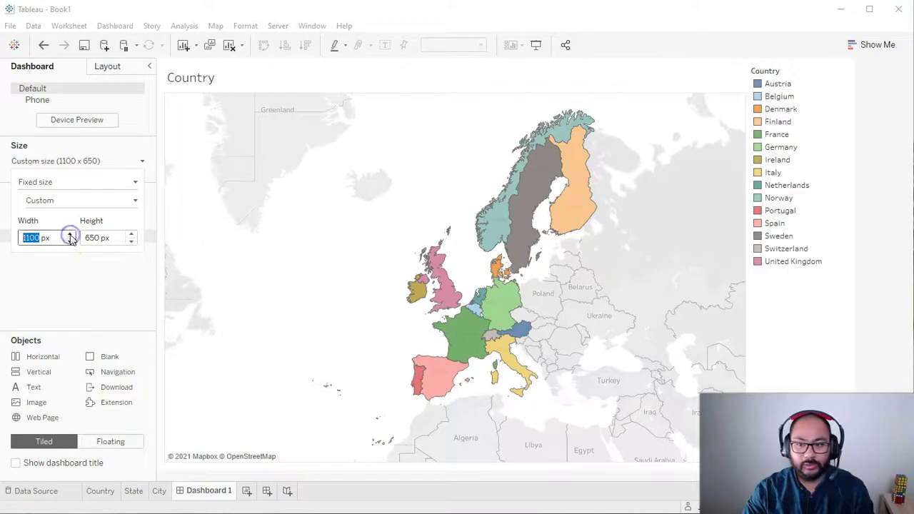
left_click(70, 234)
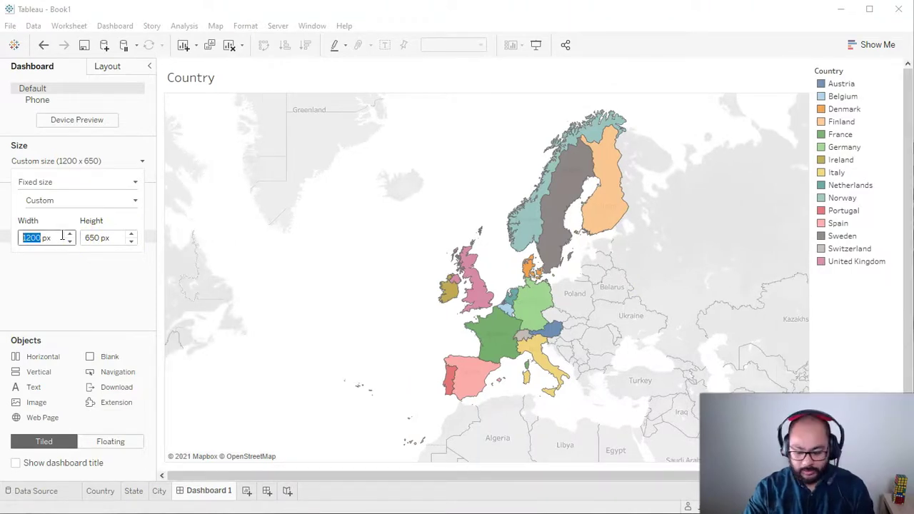
type("1150")
key("Return")
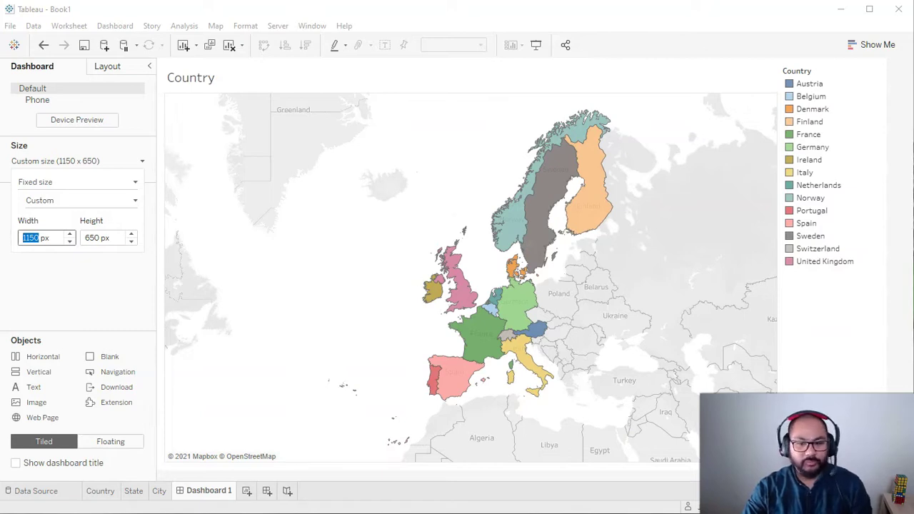
key("Return")
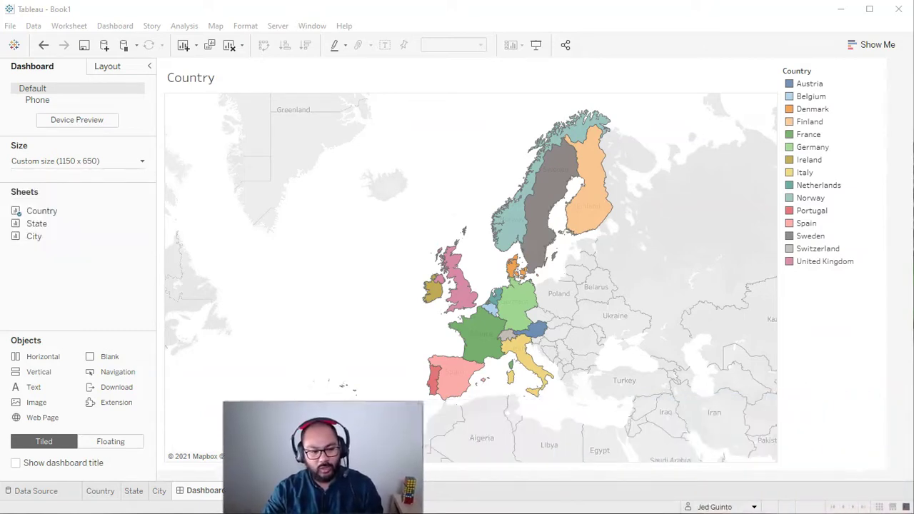
left_click(204, 428)
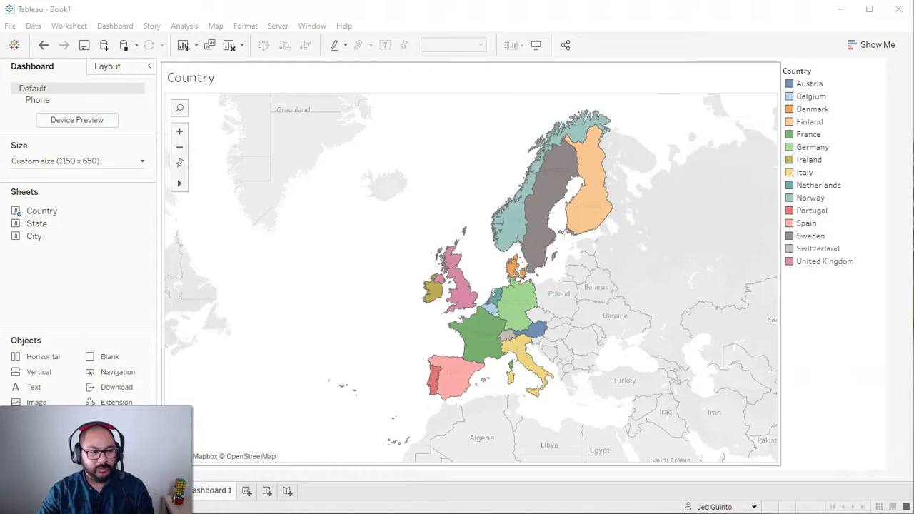
- Place the State sheet to the right of the Country map
left_click(50, 223)
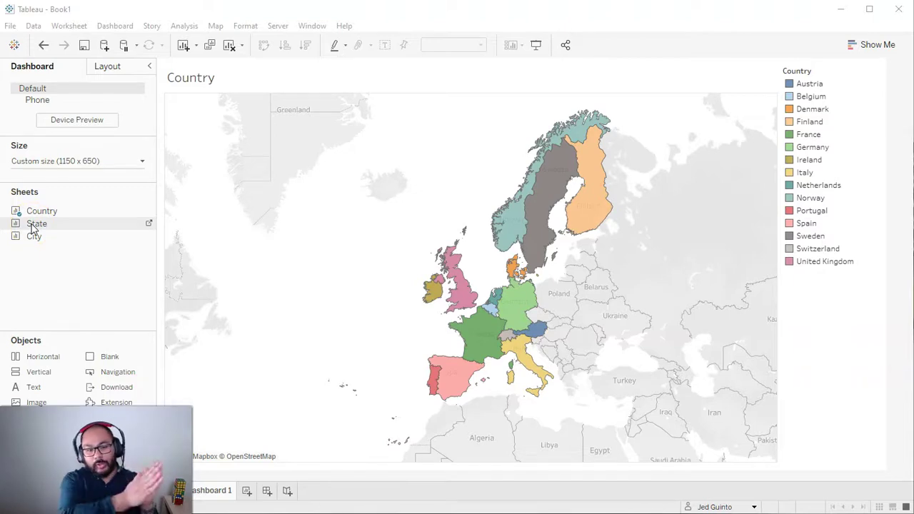
mouse_move(32, 227)
left_mouse_down()
mouse_move(555, 210)
mouse_move(601, 221)
mouse_move(336, 265)
mouse_move(618, 365)
mouse_move(441, 159)
mouse_move(555, 303)
left_mouse_up()
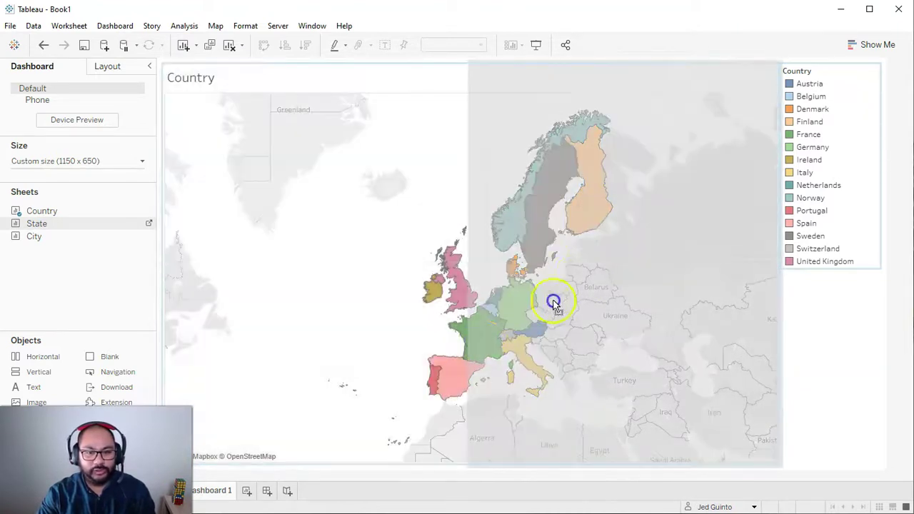
mouse_move(600, 195)
left_mouse_down()
mouse_move(503, 184)
mouse_move(474, 250)
left_mouse_up()
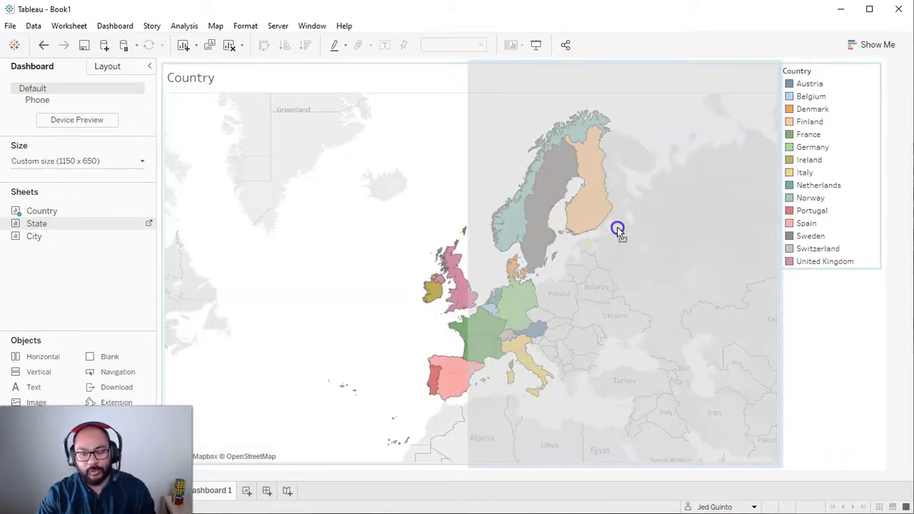
mouse_move(768, 273)
left_mouse_down()
mouse_move(820, 267)
mouse_move(822, 96)
mouse_move(856, 324)
mouse_move(862, 279)
mouse_move(521, 249)
mouse_move(290, 272)
mouse_move(571, 257)
mouse_move(385, 176)
mouse_move(550, 245)
mouse_move(609, 209)
left_mouse_up()
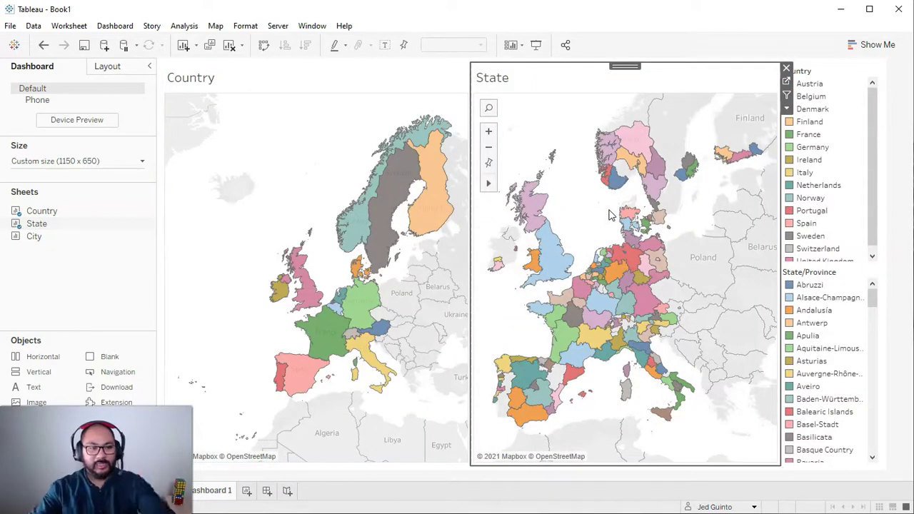
- Place the City sheet below the State map
mouse_move(55, 236)
left_mouse_down()
mouse_move(585, 152)
mouse_move(602, 312)
left_mouse_up()
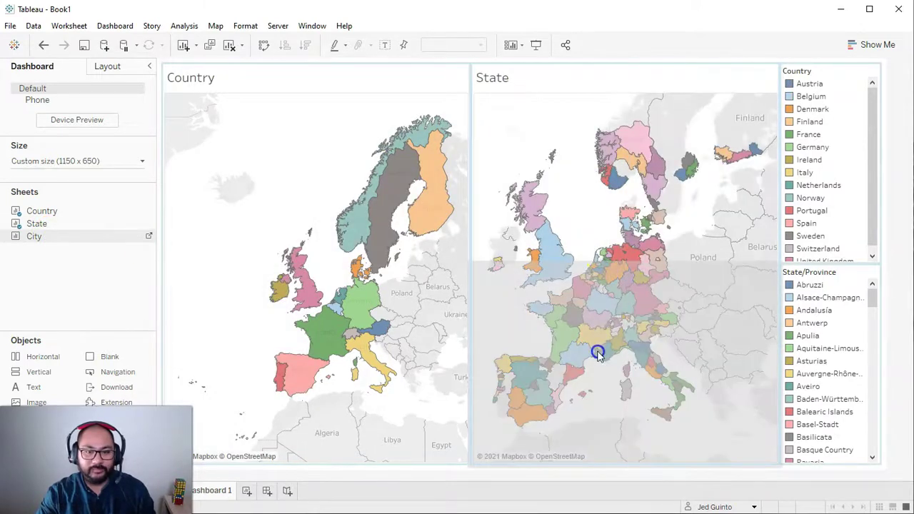
left_click_drag(598, 353, 597, 352)
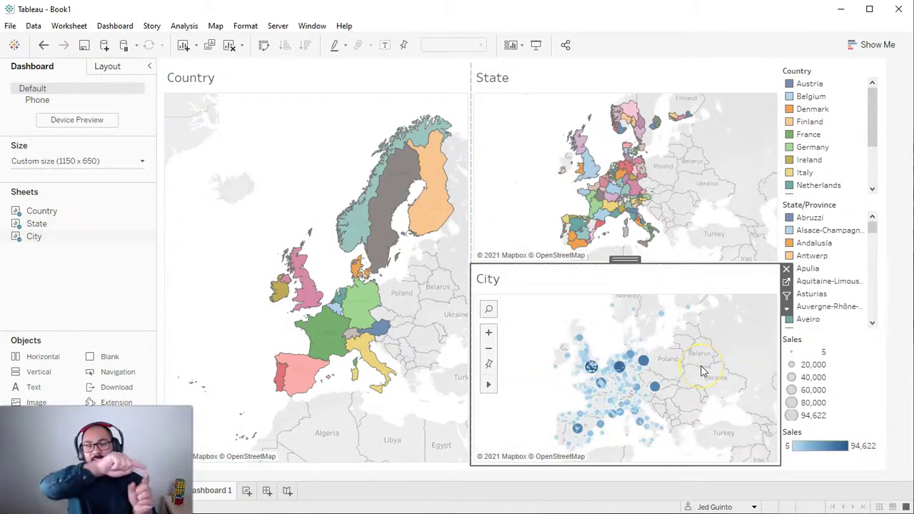
mouse_move(249, 144)
left_mouse_down()
mouse_move(466, 155)
mouse_move(595, 151)
mouse_move(634, 138)
left_mouse_up()
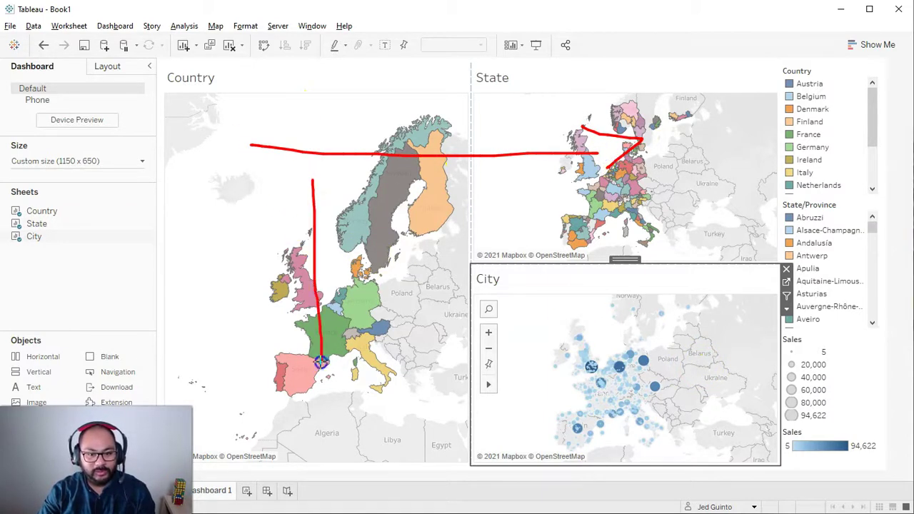
mouse_move(290, 337)
left_mouse_down()
mouse_move(351, 427)
mouse_move(378, 376)
left_mouse_up()
key("Escape")
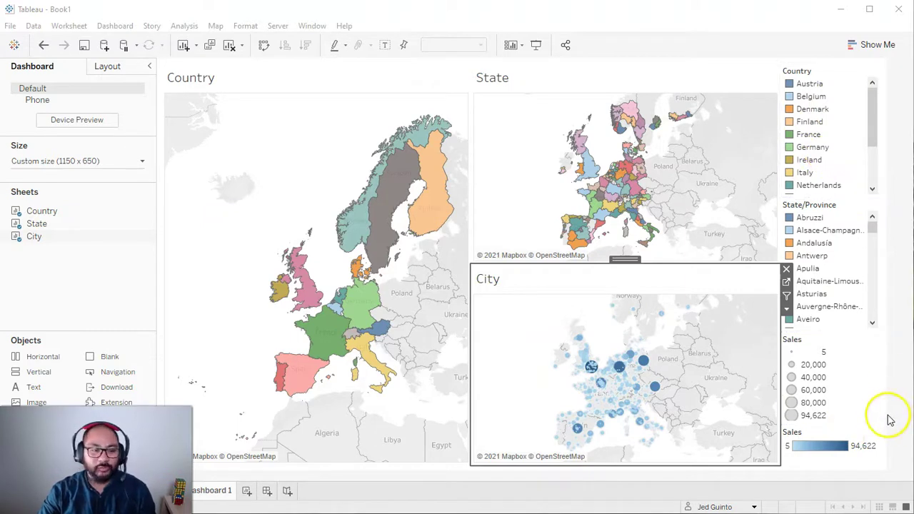
- Remove the Sales size, Sales colour, State/Province and Country legends
left_click(841, 359)
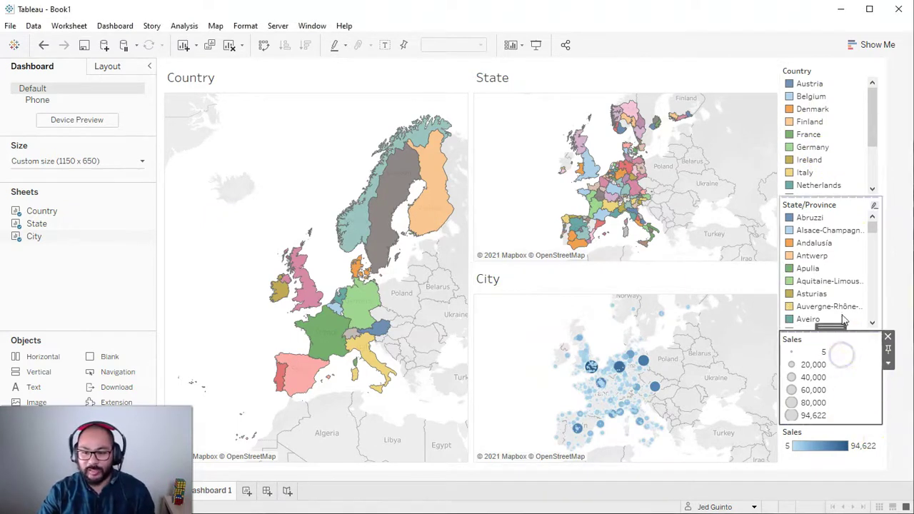
left_click(887, 336)
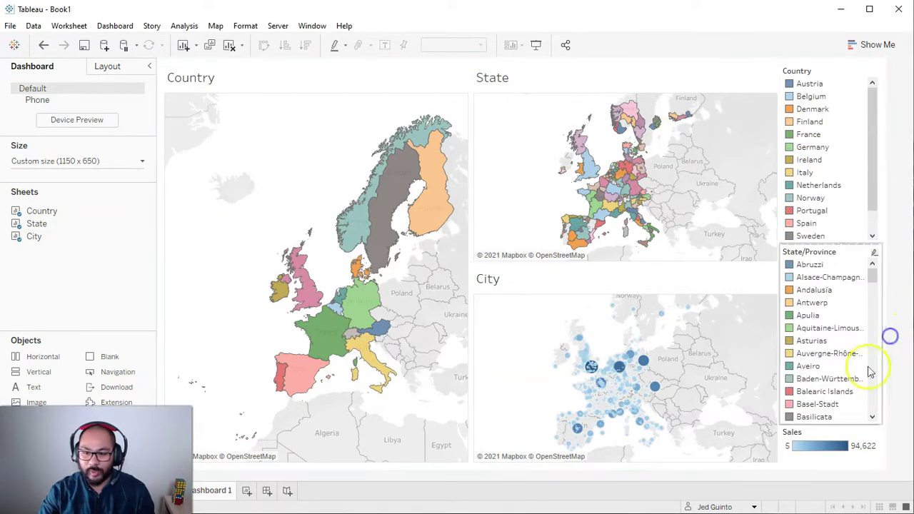
left_click(850, 434)
left_click(885, 431)
left_click(830, 274)
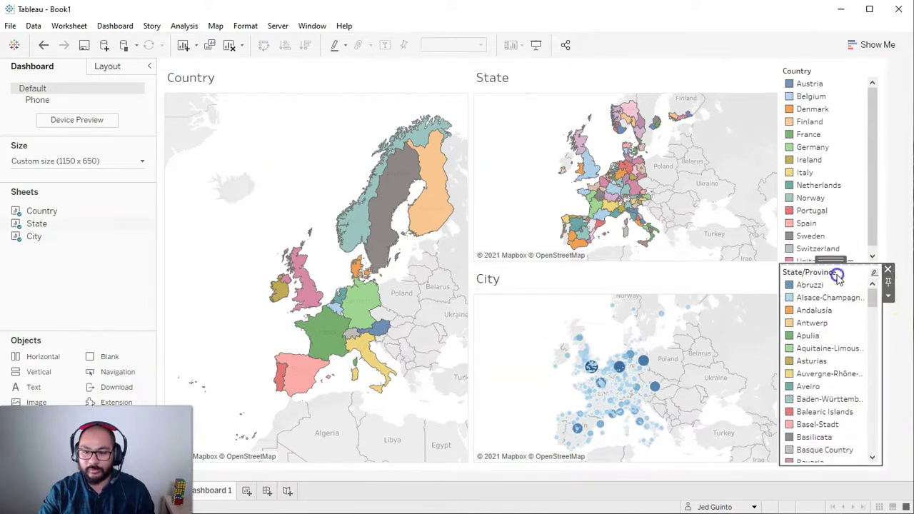
left_click(887, 272)
left_click(848, 76)
left_click(887, 68)
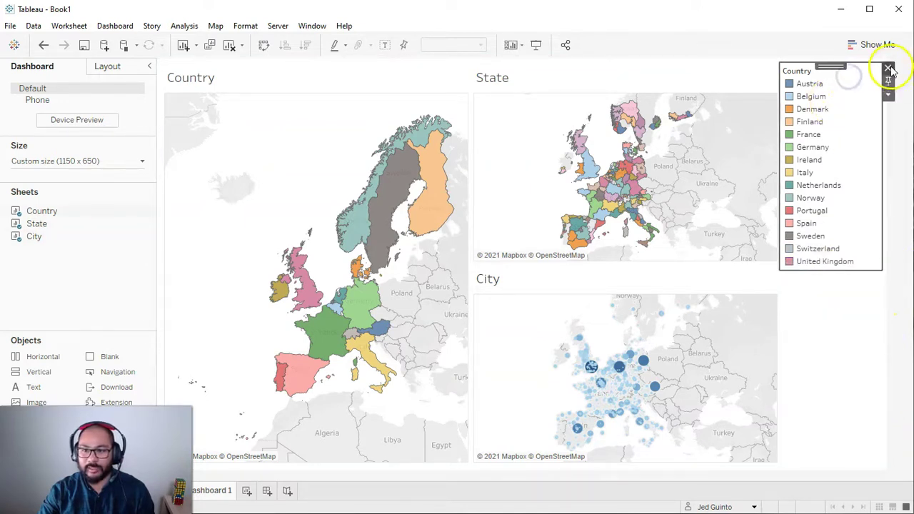
- Rebalance the Country and State/City map widths, then select Sweden on the Country map
left_click_drag(524, 258, 510, 257)
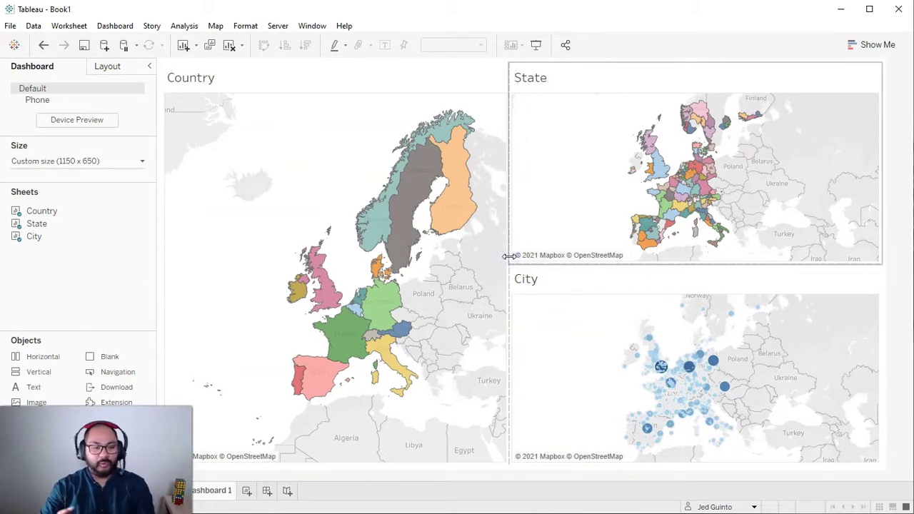
left_click(118, 303)
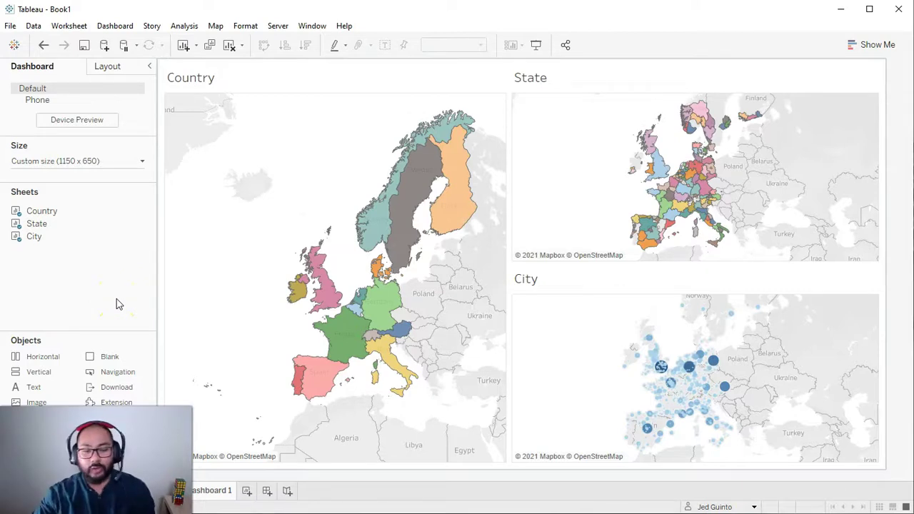
mouse_move(454, 224)
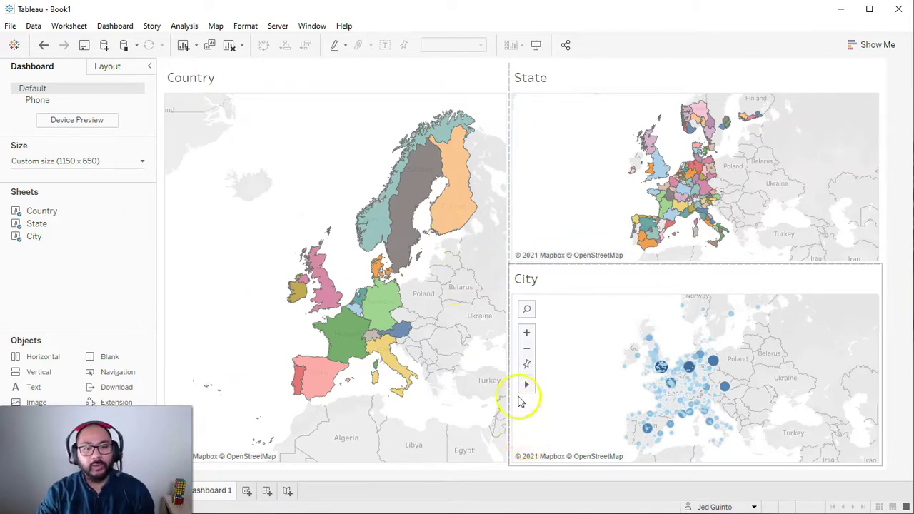
mouse_move(420, 163)
left_click(414, 184)
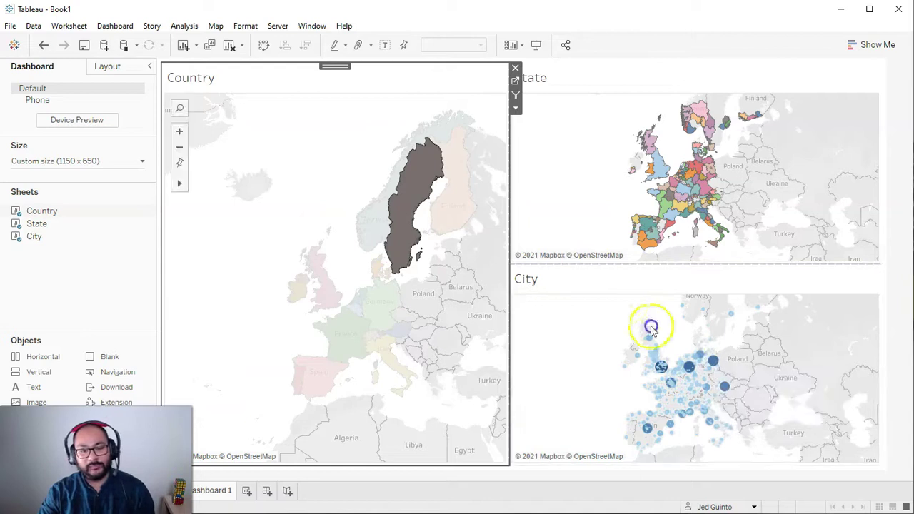
- Try a Sweden selection on the Country map, then clear it
left_click(410, 147)
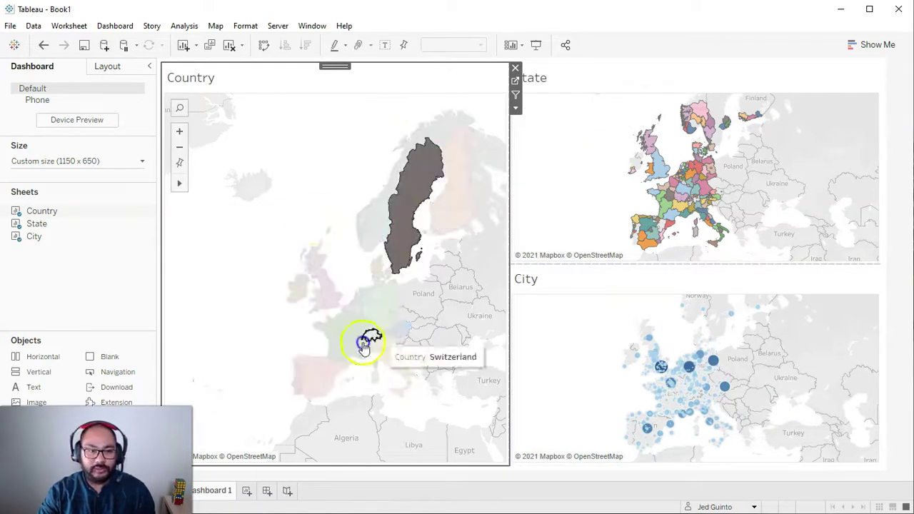
mouse_move(471, 183)
left_mouse_down()
mouse_move(276, 174)
mouse_move(462, 332)
left_mouse_up()
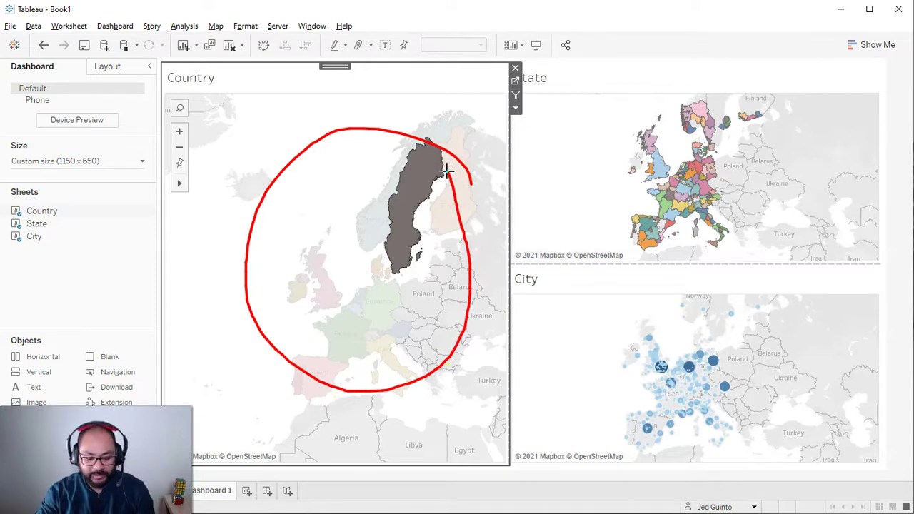
key("Escape")
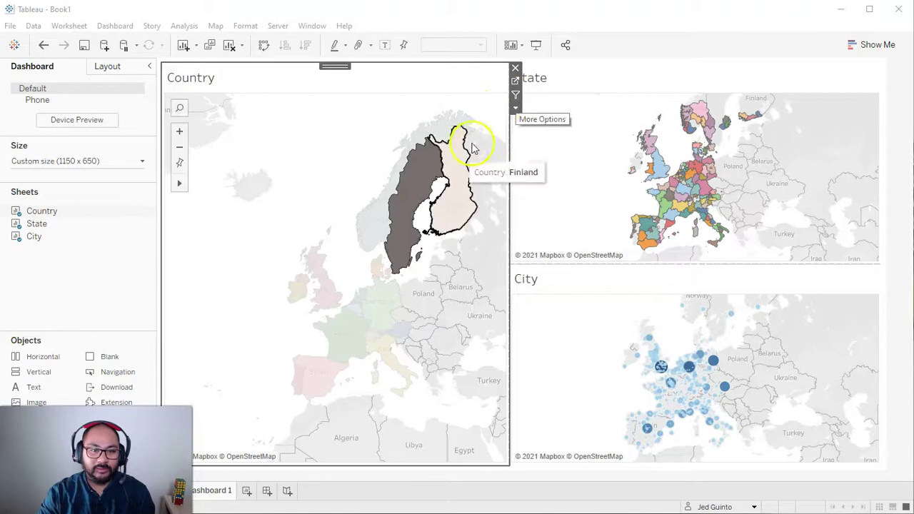
key("Escape")
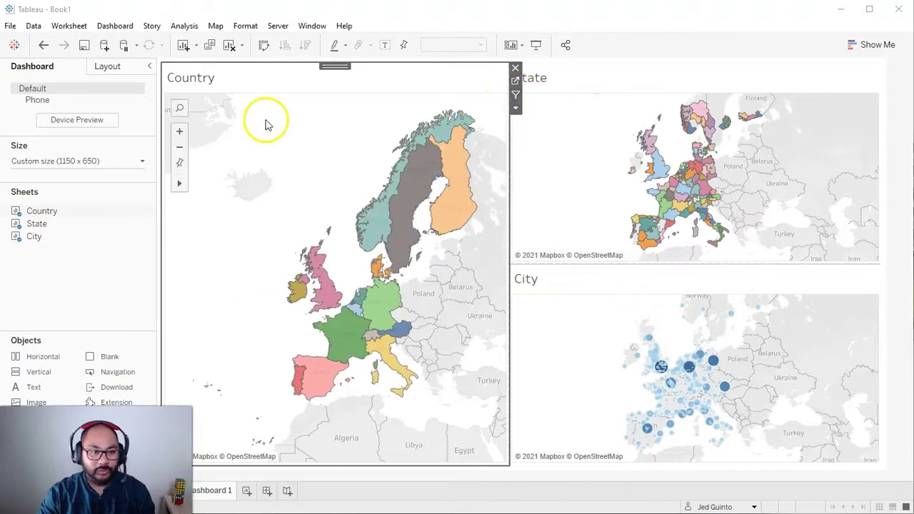
- Select the Country sheet on Dashboard 1 and turn on its Use as Filter
left_click_drag(336, 92, 221, 265)
left_click(321, 119)
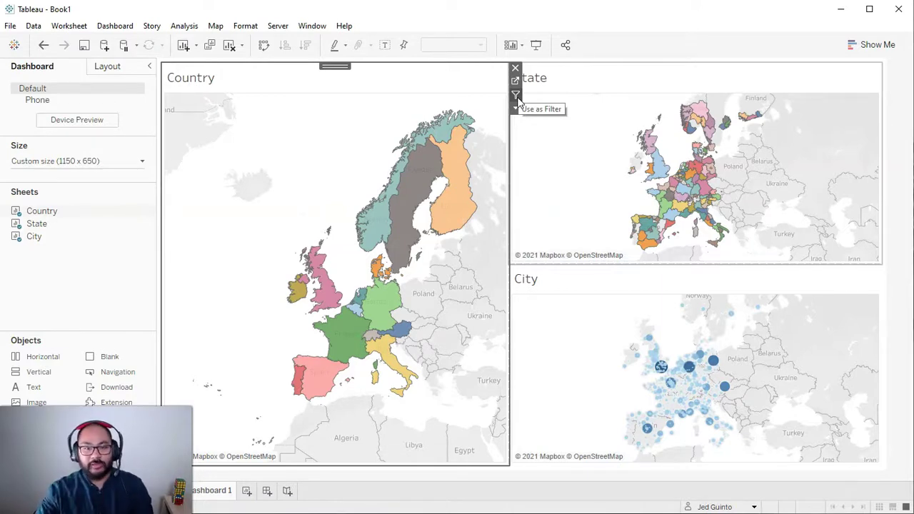
left_click(516, 98)
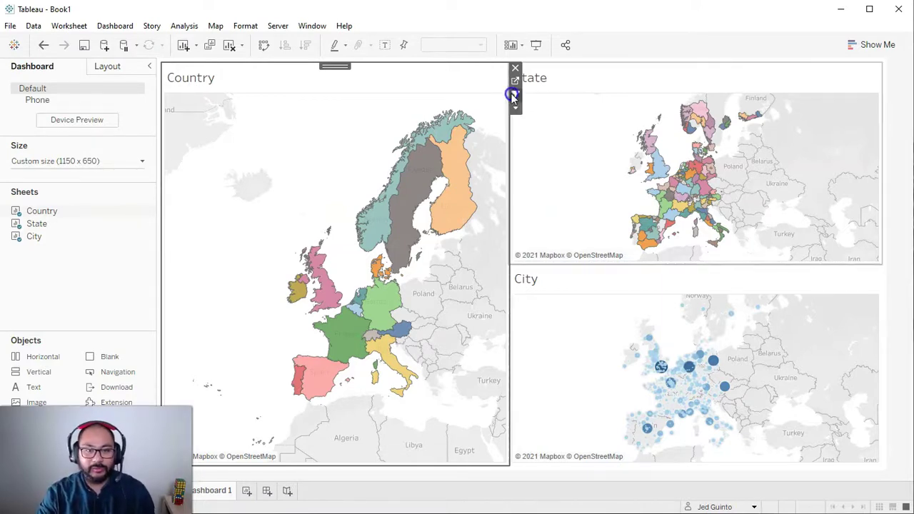
- Test the filter with Sweden, the Nordic countries, then UK and Ireland, clearing each selection
left_click(416, 174)
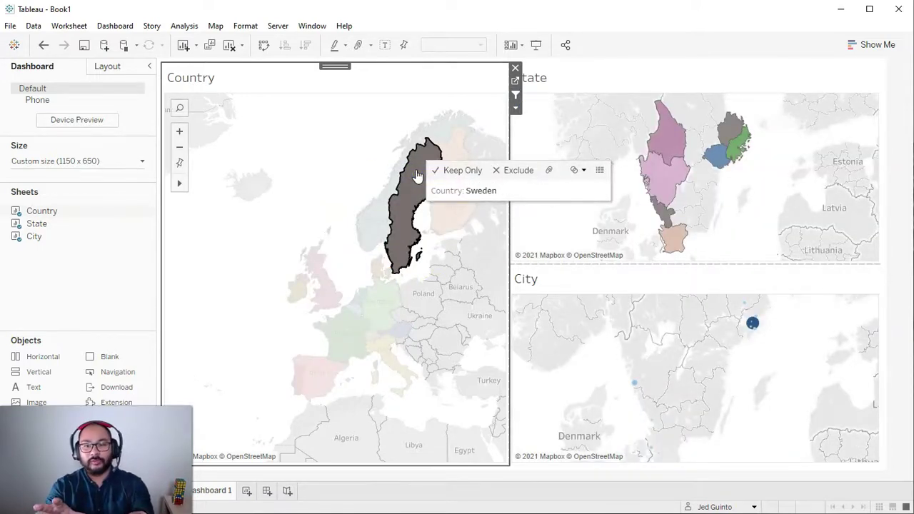
left_click(473, 259)
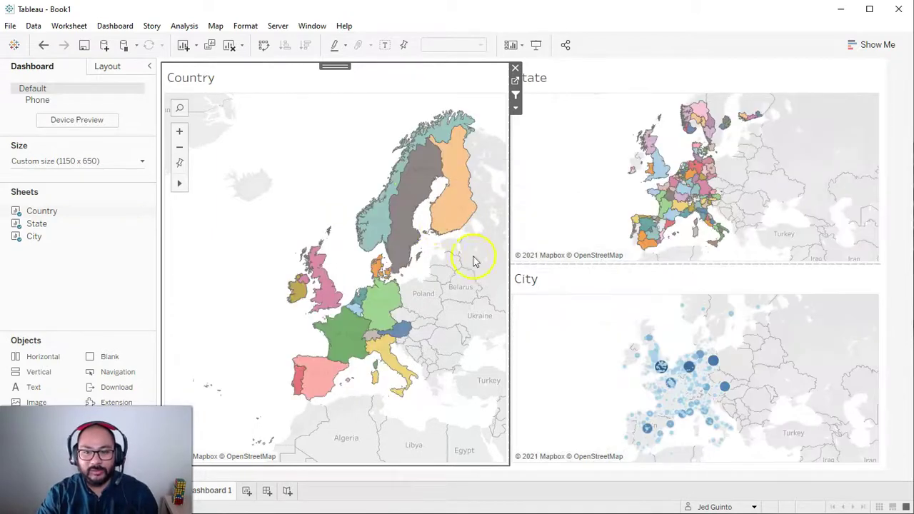
left_click_drag(328, 122, 472, 189)
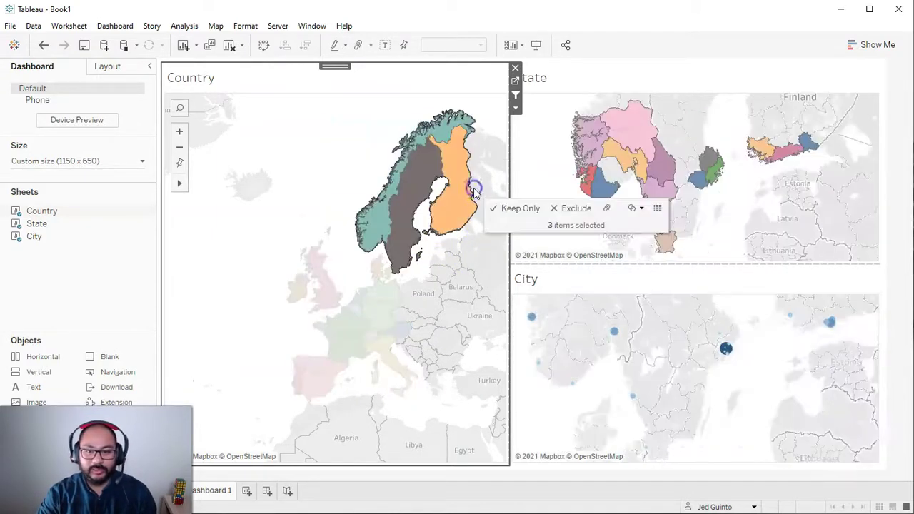
left_click(331, 163)
left_click_drag(232, 226, 339, 307)
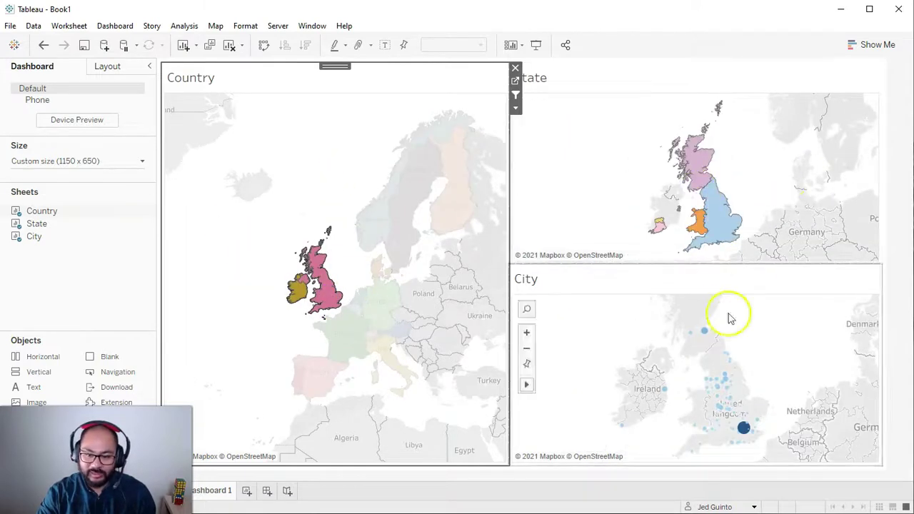
left_click(312, 173)
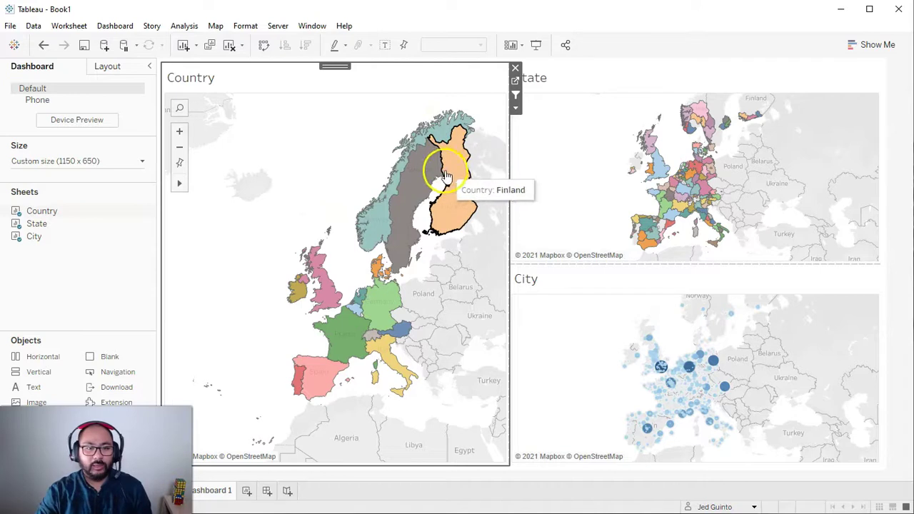
- Filter to France, pick Normandy on the State map, and go to the City worksheet
left_click(341, 334)
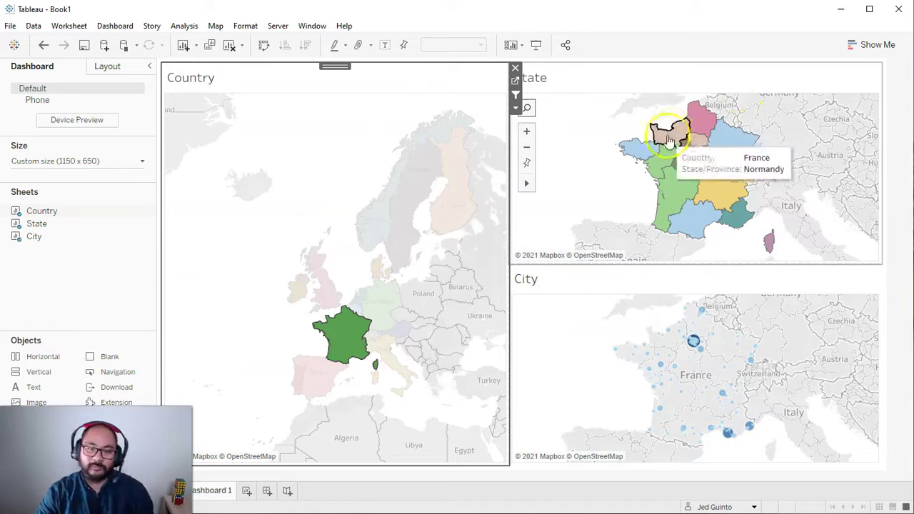
mouse_move(739, 146)
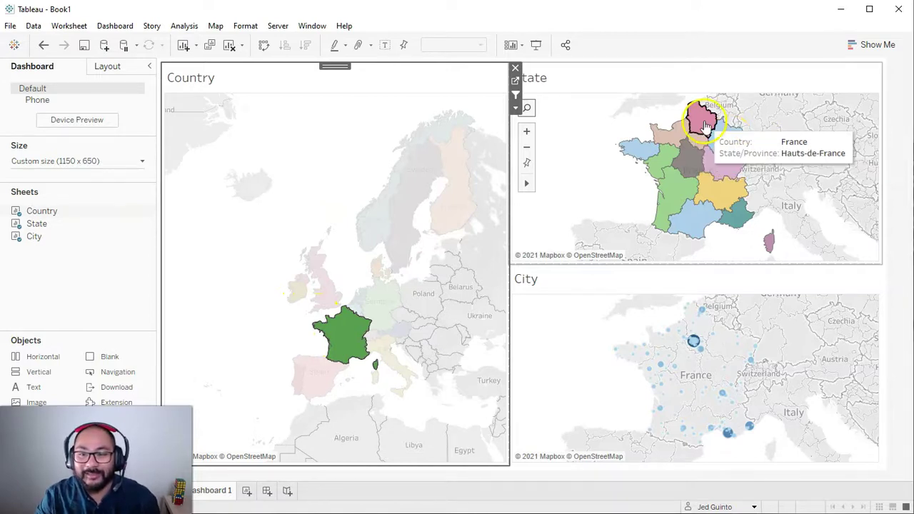
mouse_move(681, 143)
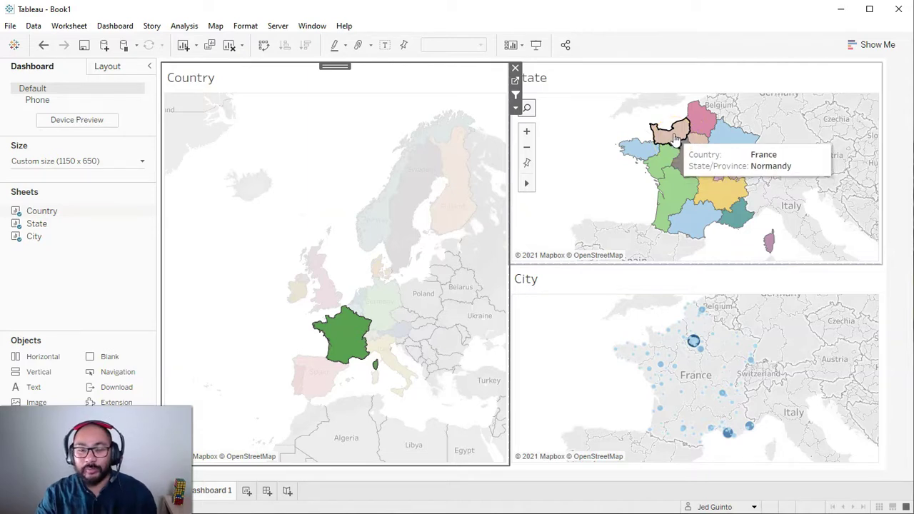
left_click(675, 137)
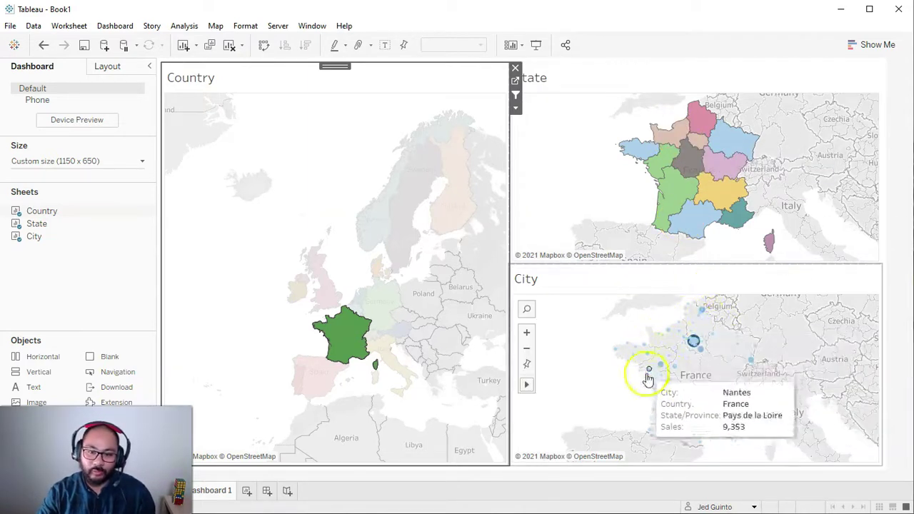
left_click(596, 361)
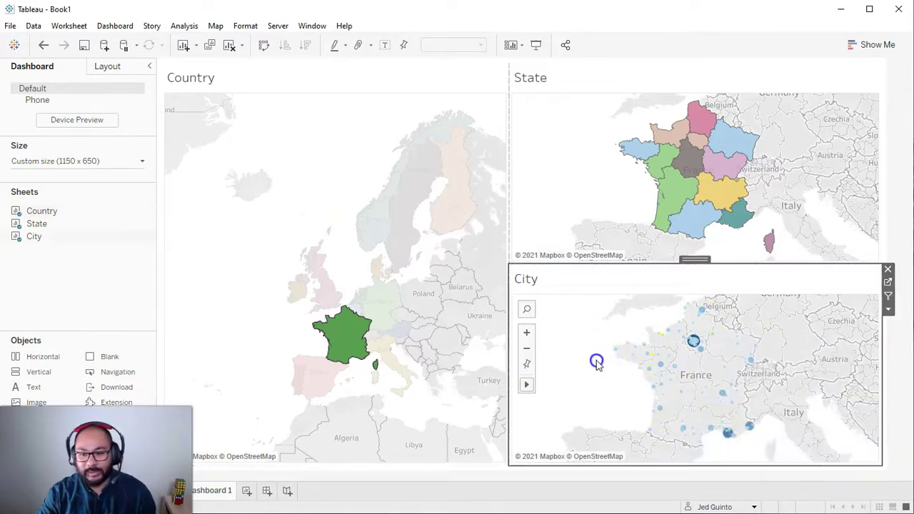
left_click(887, 283)
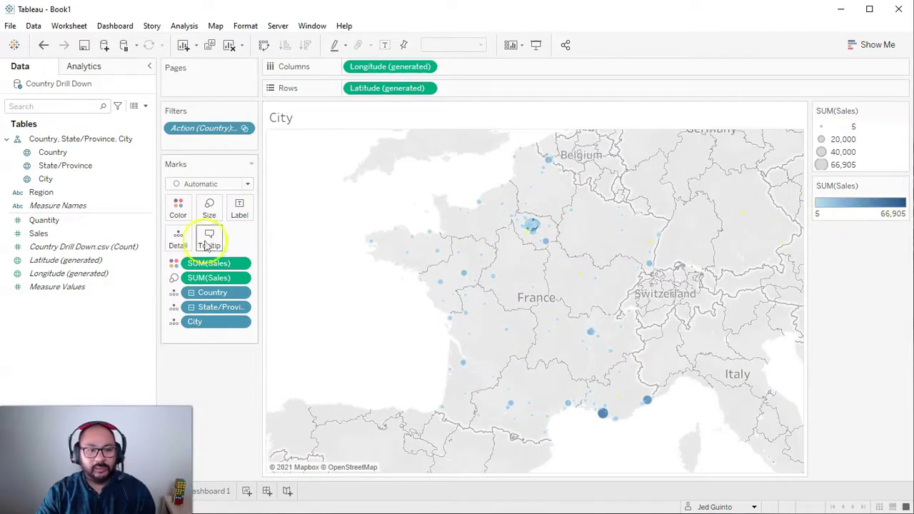
- Change the City map's Sales colour palette to Red
left_click(179, 211)
left_click(211, 251)
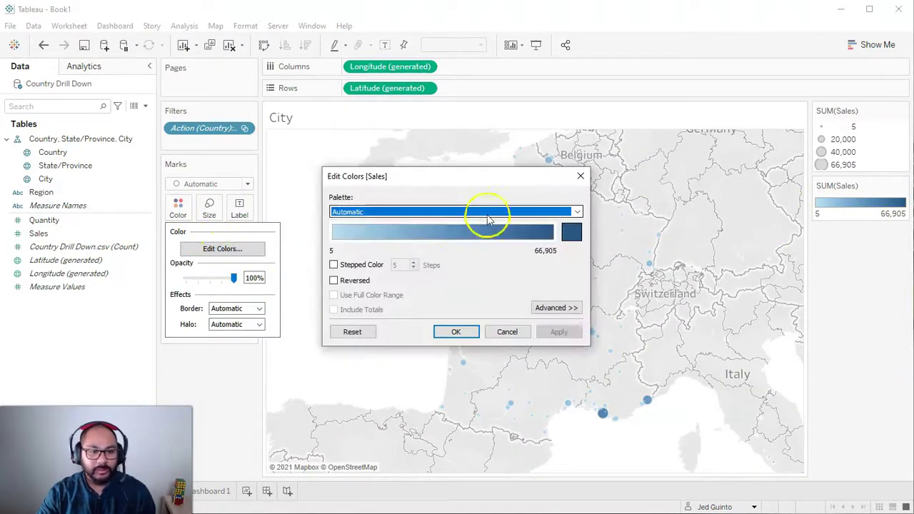
left_click(488, 214)
left_click(437, 258)
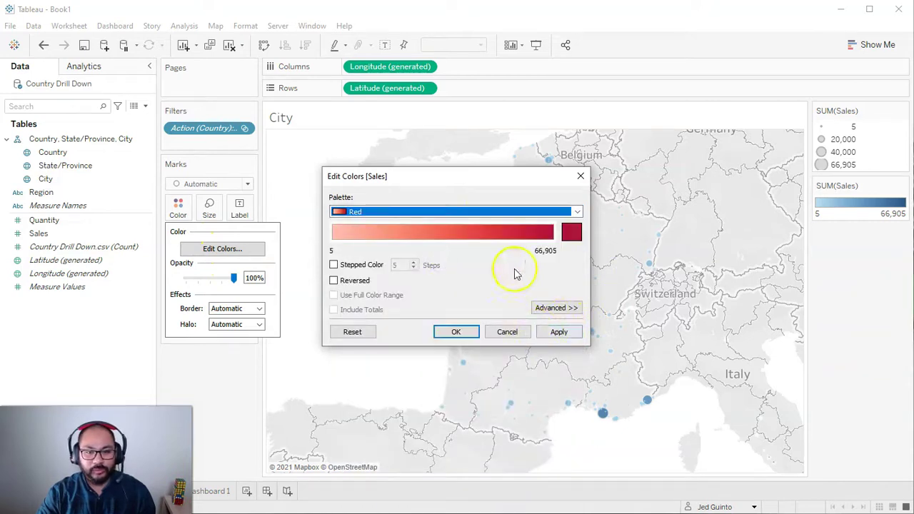
left_click(456, 331)
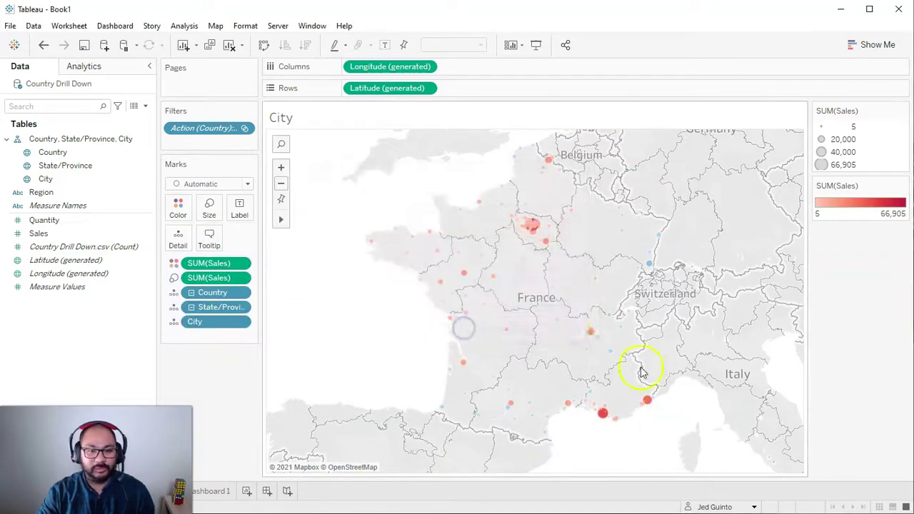
- Give the city circles black borders and return to Dashboard 1
left_click(179, 208)
left_click(235, 308)
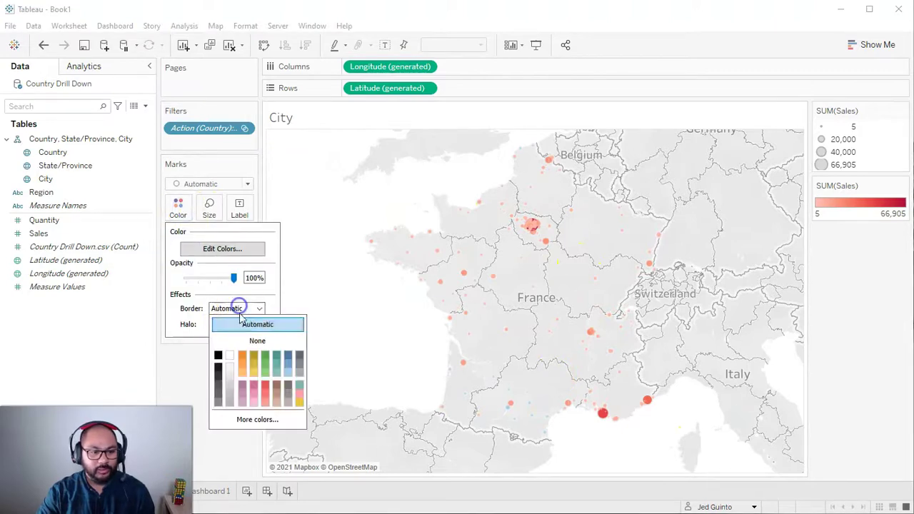
left_click(218, 354)
left_click(183, 369)
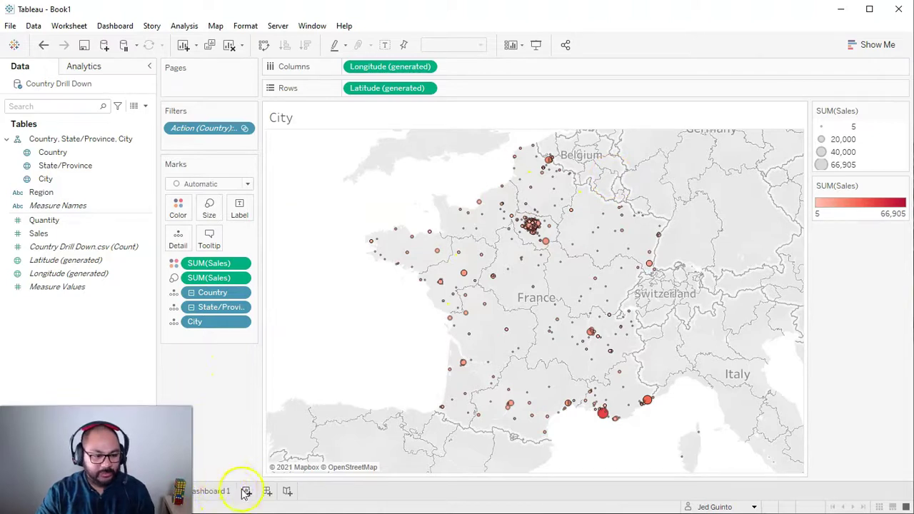
left_click(214, 491)
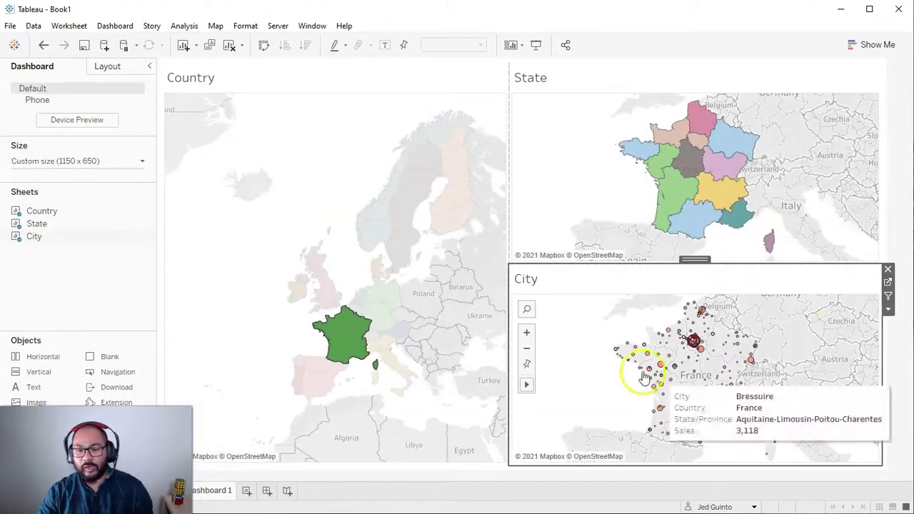
- Turn on Use as Filter for the State map on Dashboard 1
left_click(665, 136)
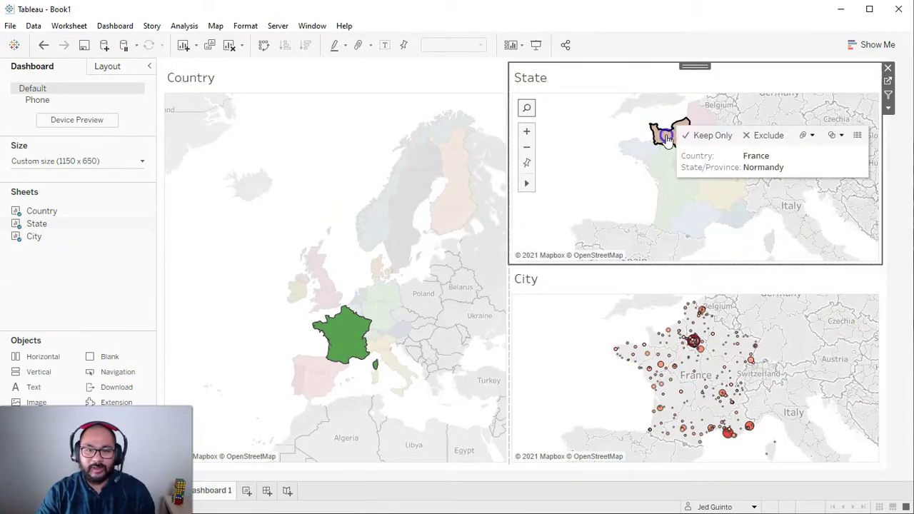
left_click(664, 136)
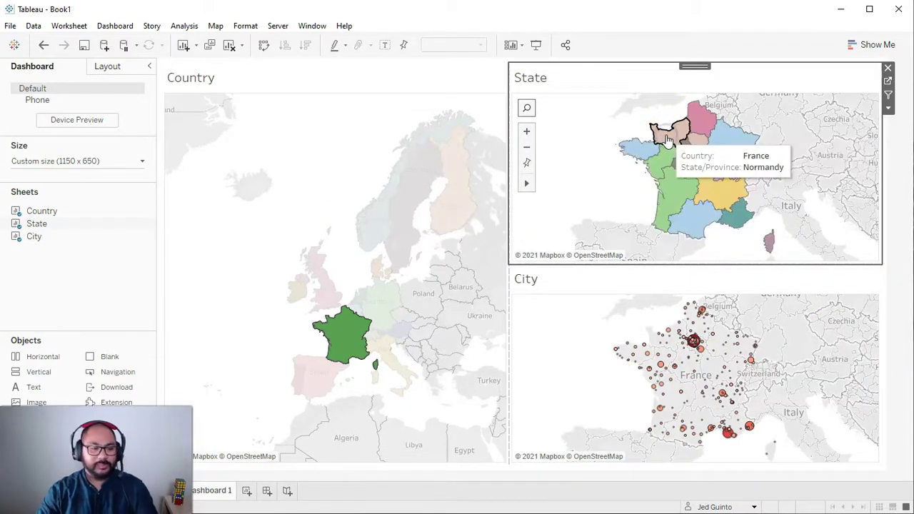
left_click(885, 98)
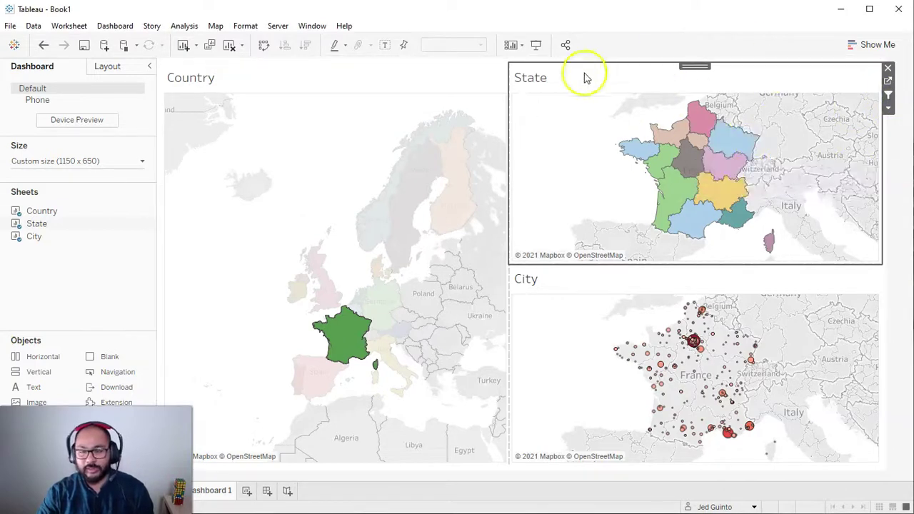
- Select Normandy on the State map so the City map shows only Normandy's cities
left_click(674, 141)
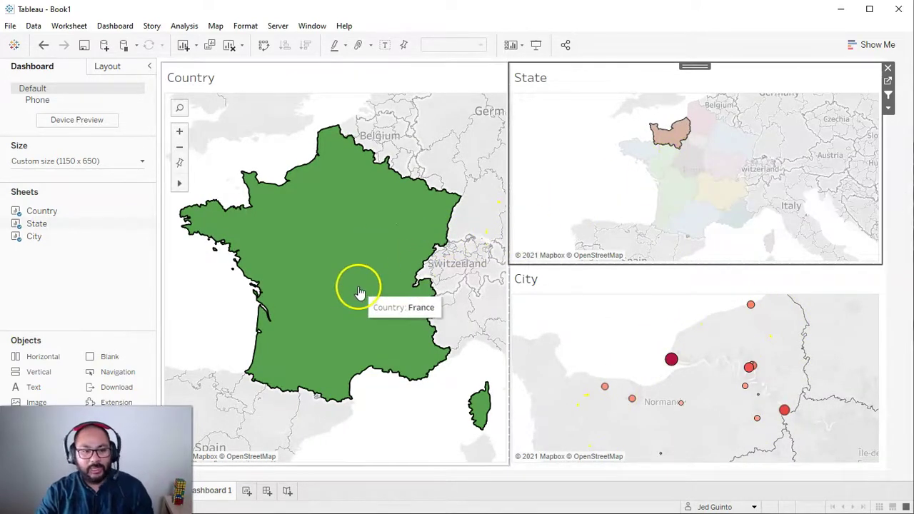
left_click(675, 135)
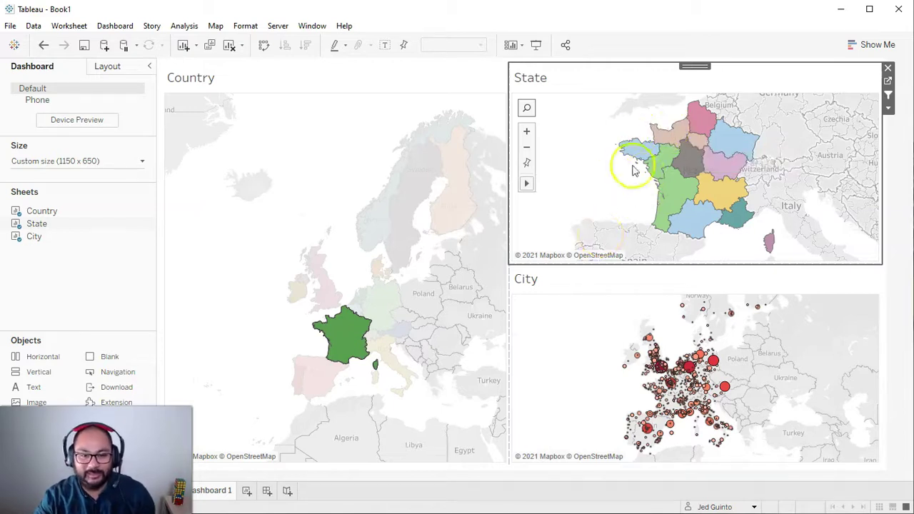
left_click(671, 133)
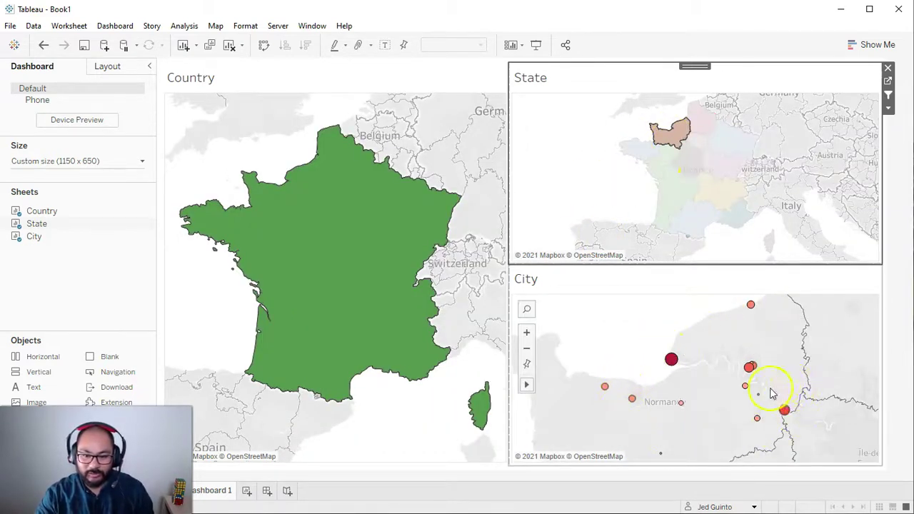
mouse_move(758, 314)
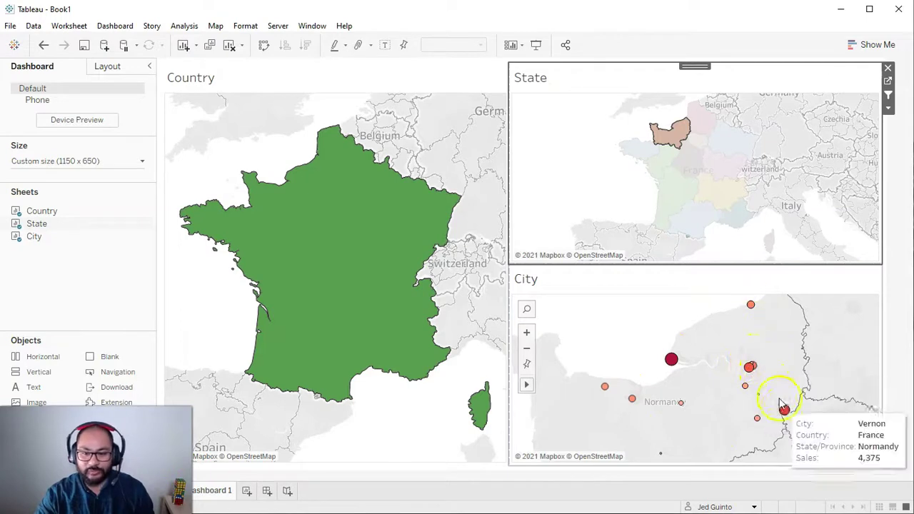
left_click(656, 322)
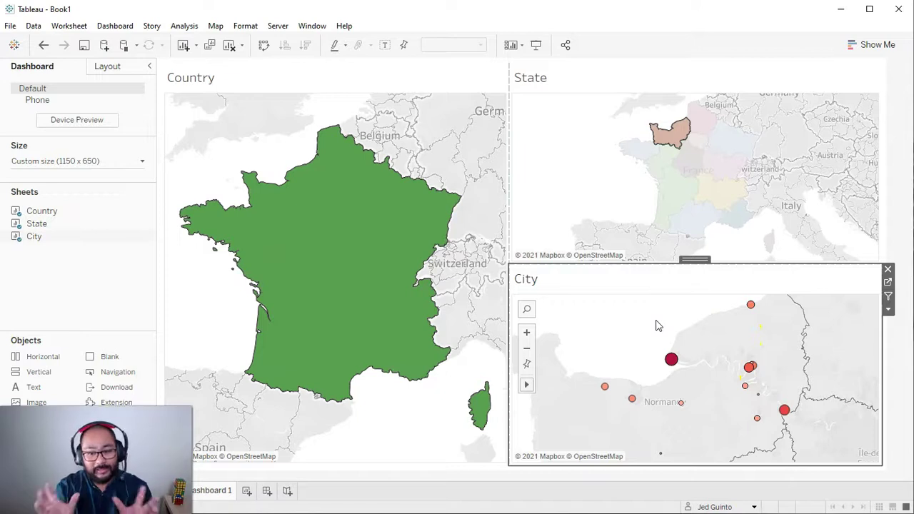
left_click(524, 232)
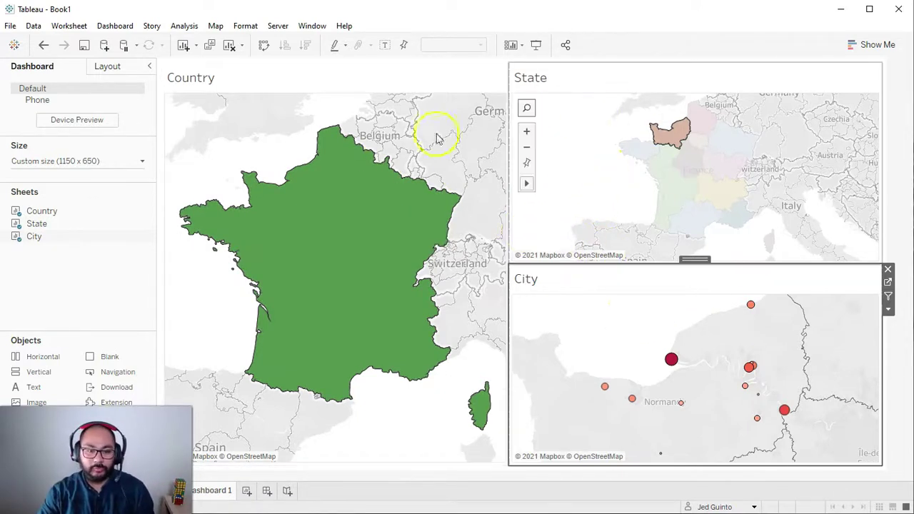
- Clear Normandy and France, make the City map a filter, and drag-select cities around Germany
left_click(665, 143)
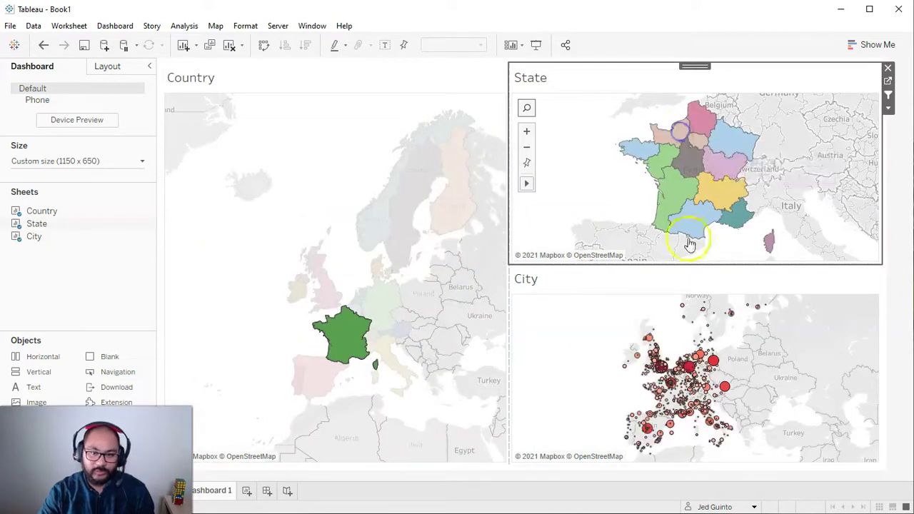
left_click(351, 364)
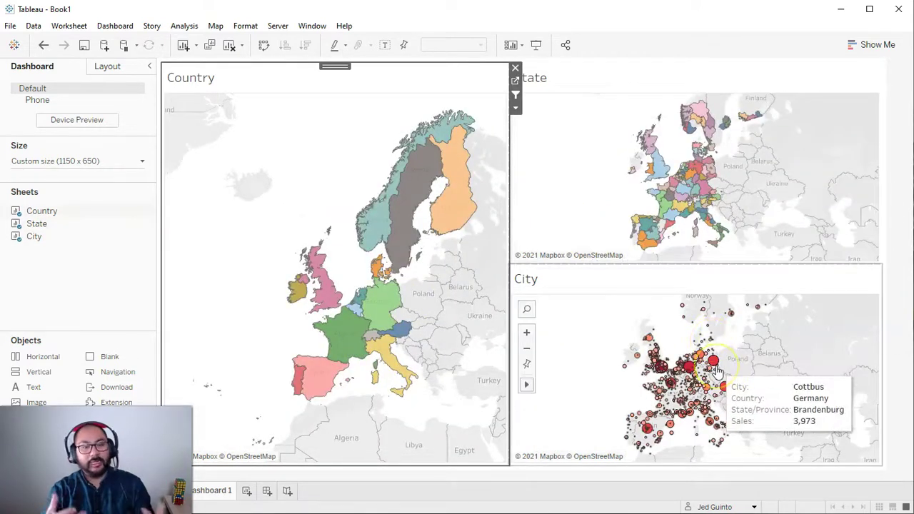
left_click(671, 279)
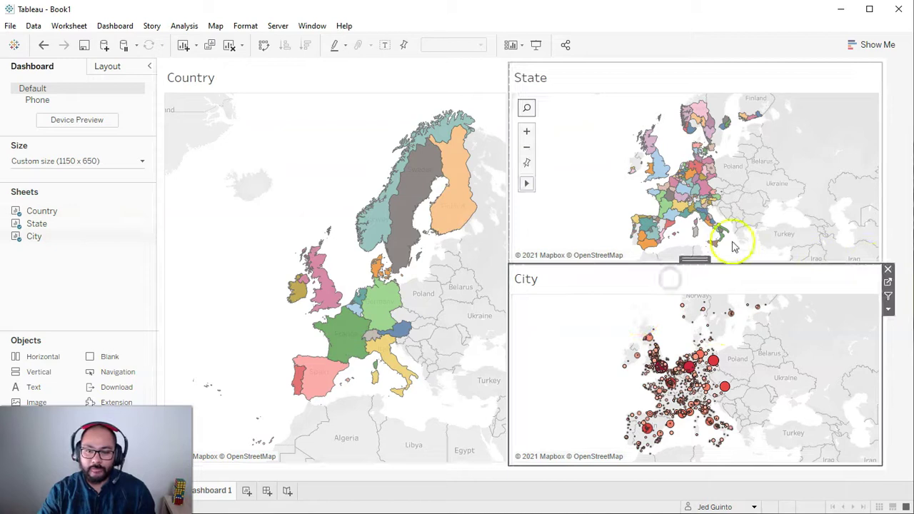
left_click(888, 296)
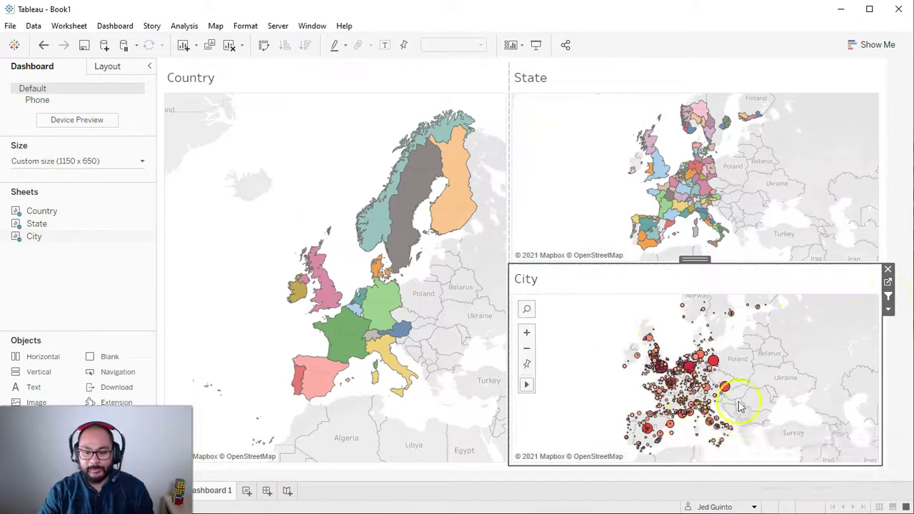
mouse_move(701, 346)
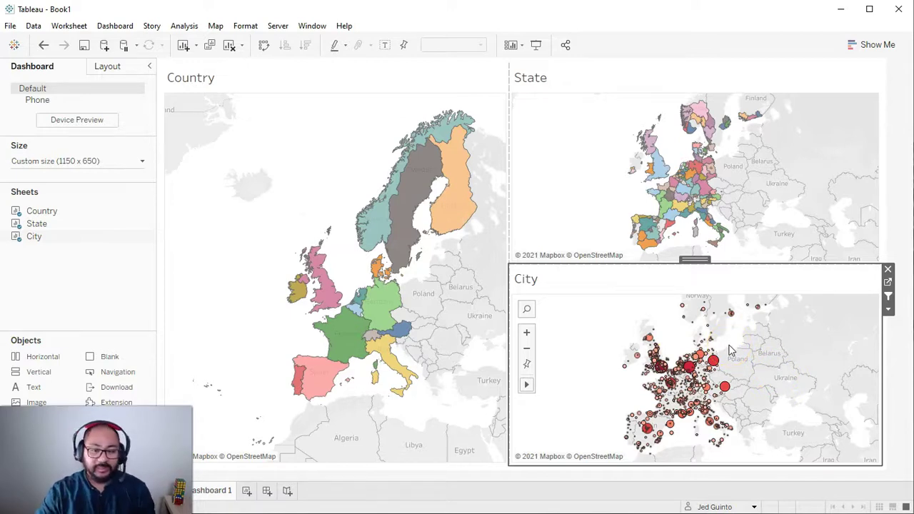
left_click_drag(735, 342, 684, 384)
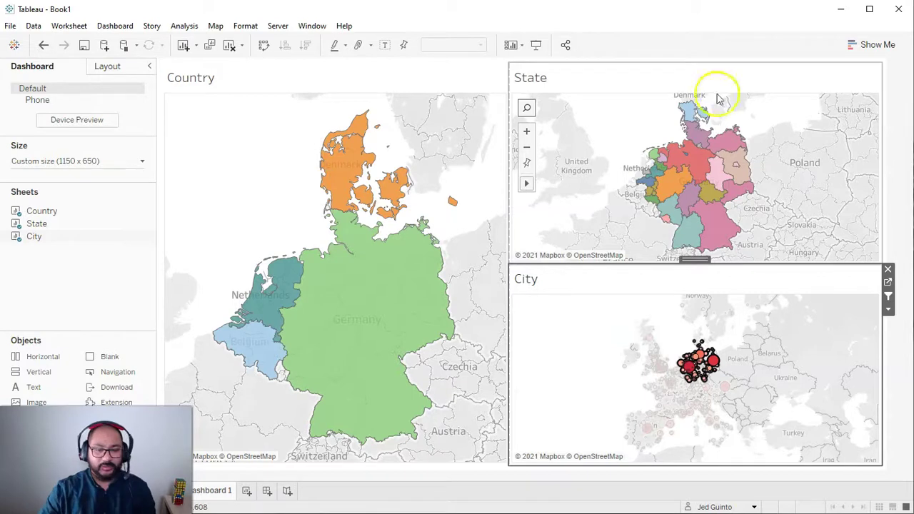
- Build a new Sheet 4 map with the Country and State/Province fields
left_click(246, 491)
left_click(57, 153)
mouse_move(57, 153)
left_mouse_down()
mouse_move(285, 196)
mouse_move(63, 149)
left_mouse_up()
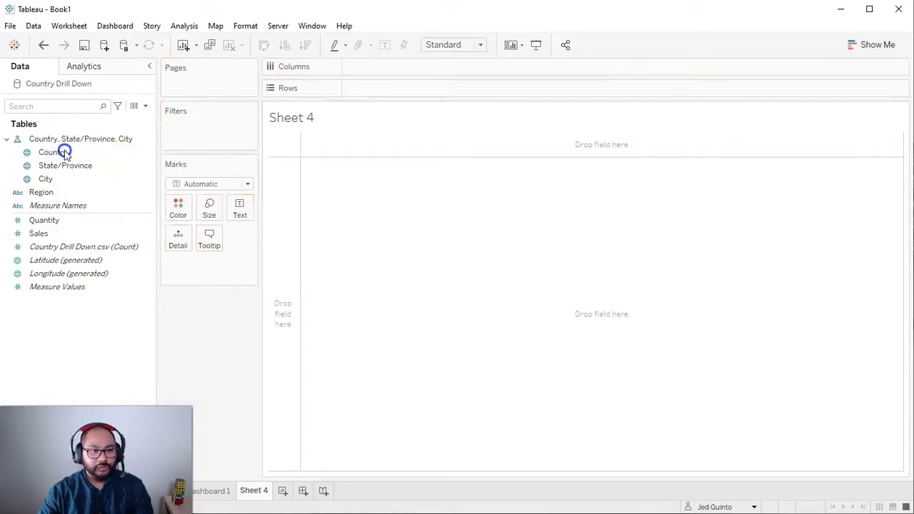
left_click(69, 167)
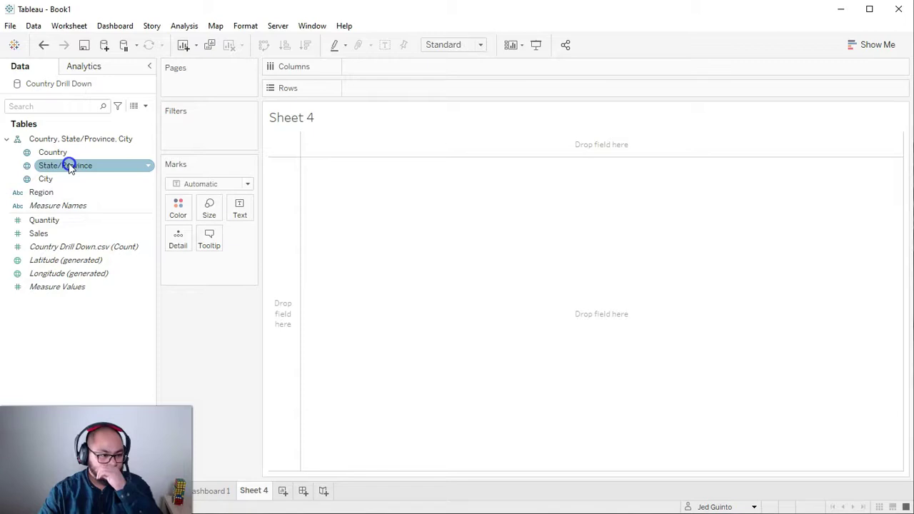
double_click(69, 167)
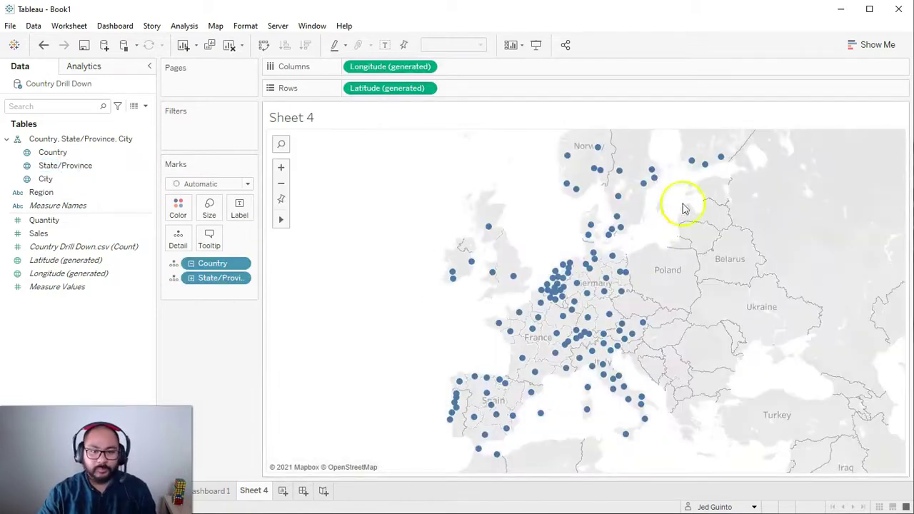
- Switch the marks to filled Map and colour the state regions by Country
left_click(195, 184)
left_click(206, 314)
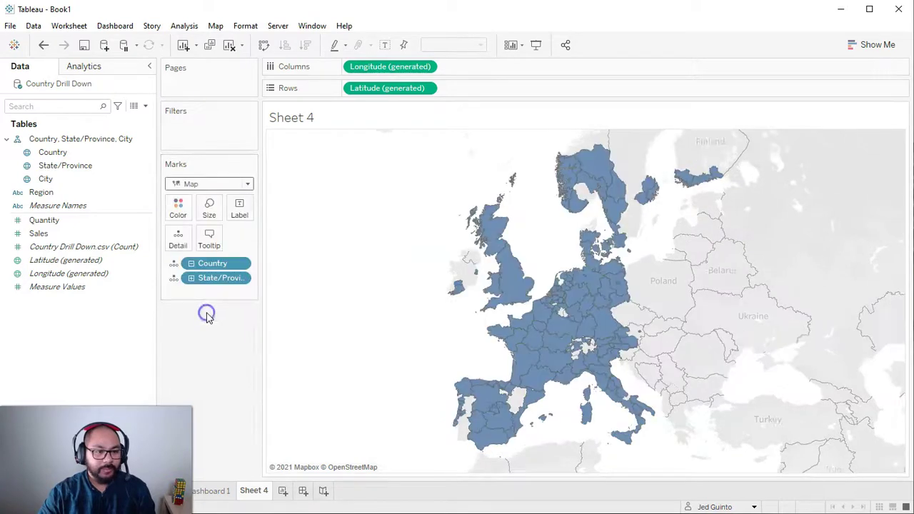
left_click_drag(49, 156, 187, 216)
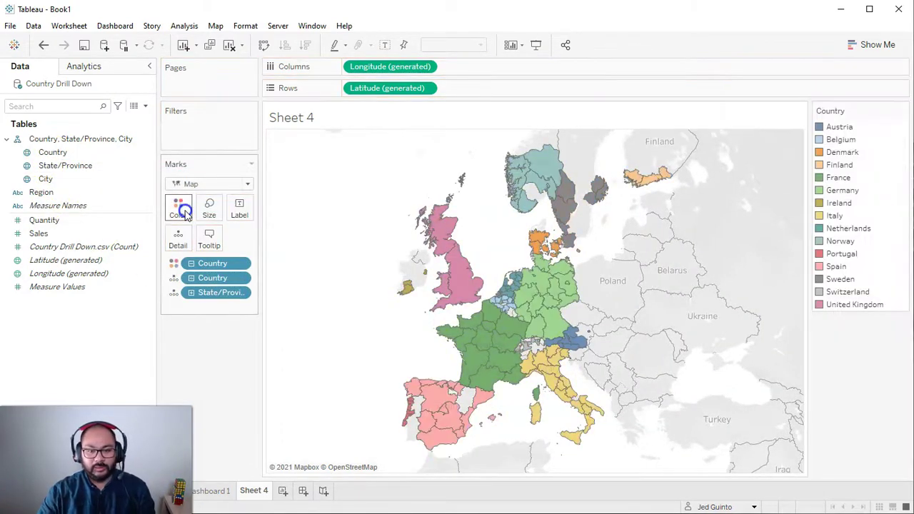
left_click(284, 492)
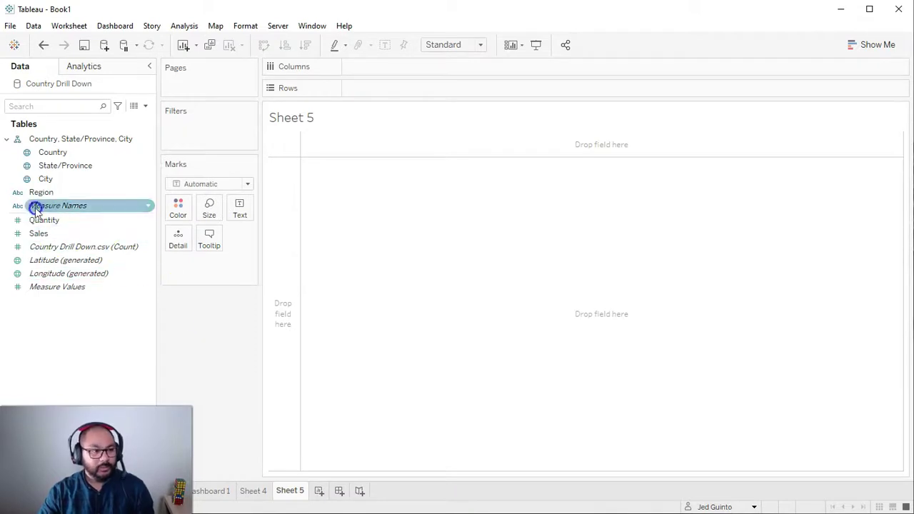
- Put City on Rows and SUM(Quantity) on Columns in Sheet 5
left_click_drag(50, 184, 283, 182)
left_click_drag(416, 163, 423, 130)
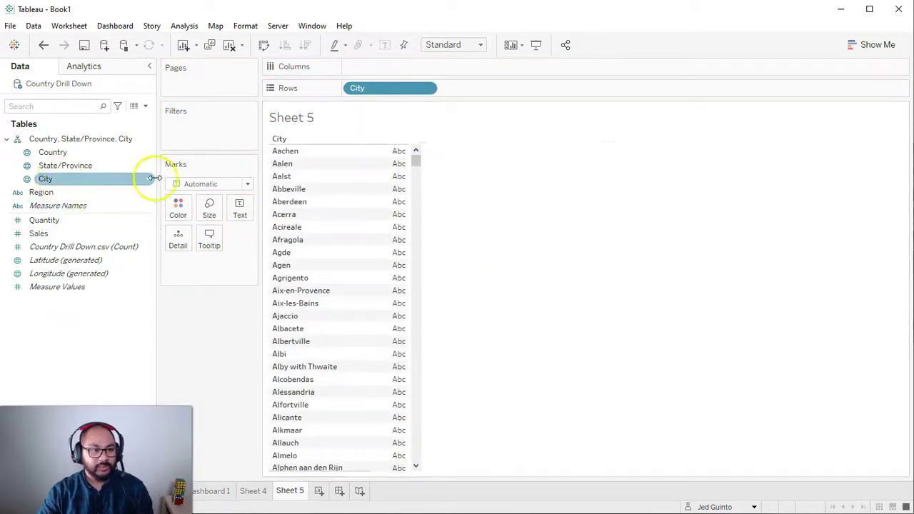
left_click_drag(45, 224, 360, 76)
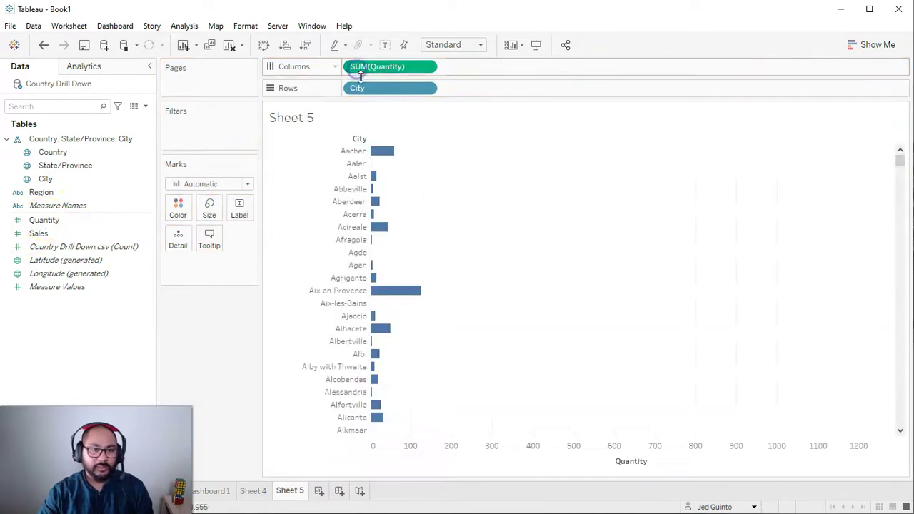
left_click_drag(43, 234, 57, 360)
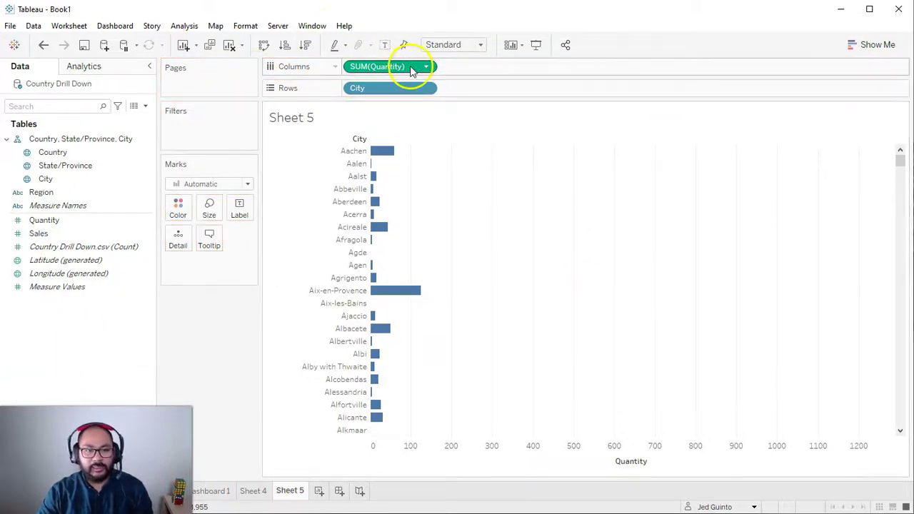
- Sort the city bars descending by Quantity so London comes first
left_click(301, 44)
left_click(306, 45)
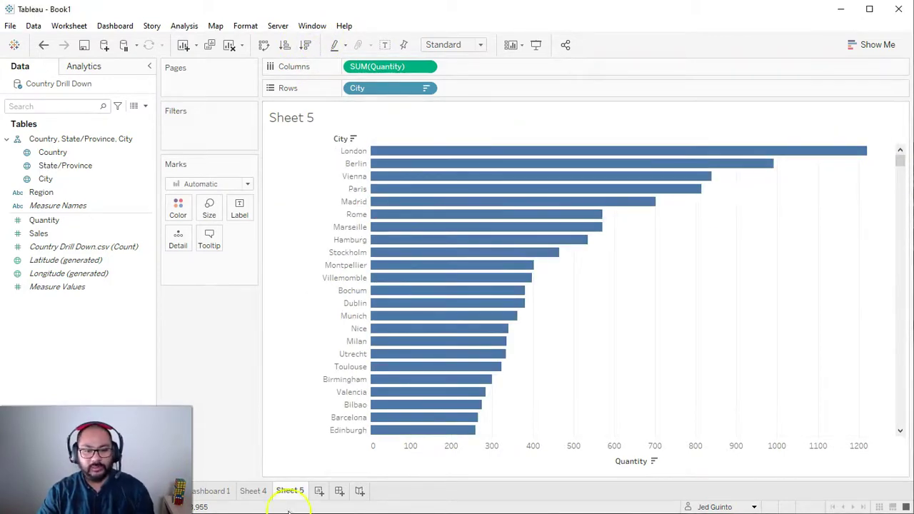
left_click(343, 491)
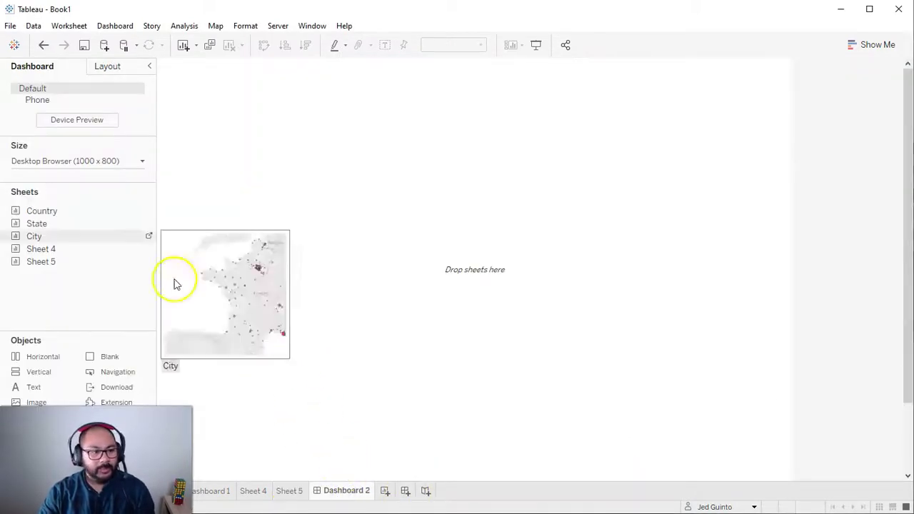
- Place Sheet 4 on Dashboard 2 and set the custom height to 600 px
left_click_drag(47, 248, 611, 247)
left_click(123, 161)
left_click(131, 241)
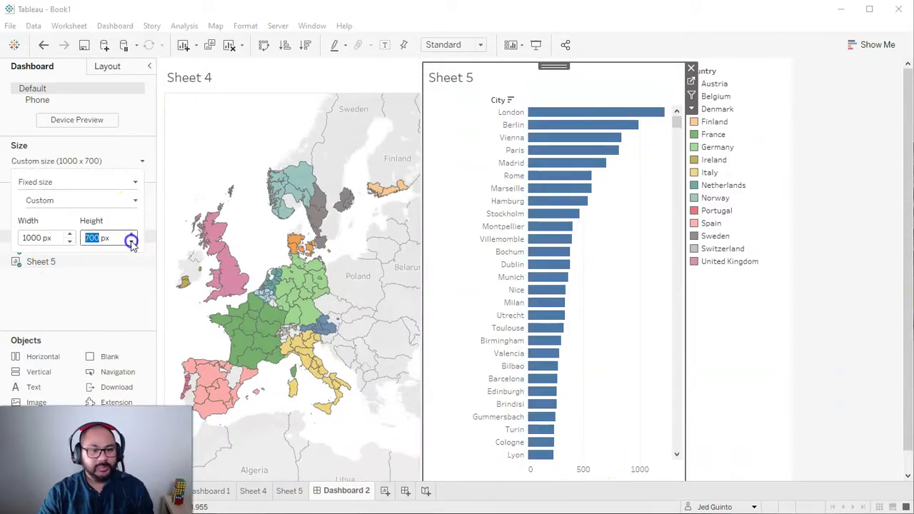
left_click(132, 241)
left_click(835, 342)
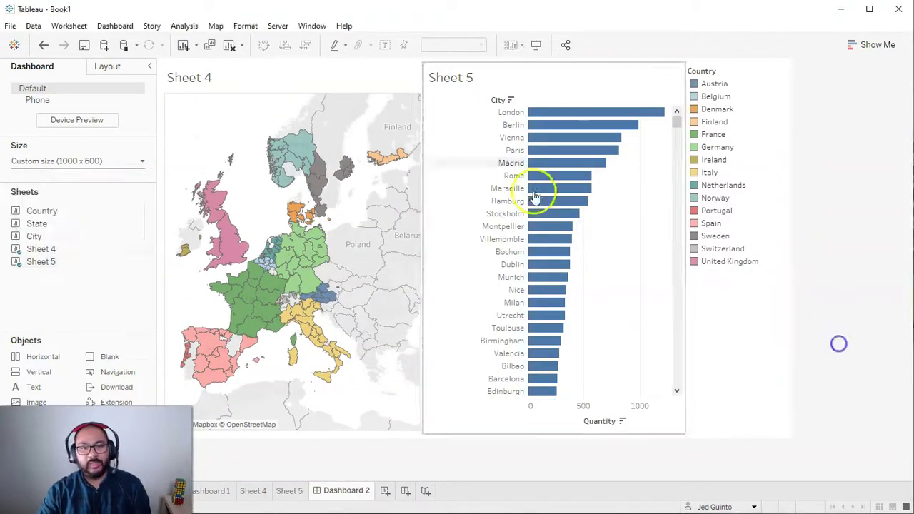
- Turn on Use as Filter for both the Sheet 4 map and the Sheet 5 chart
left_click(373, 69)
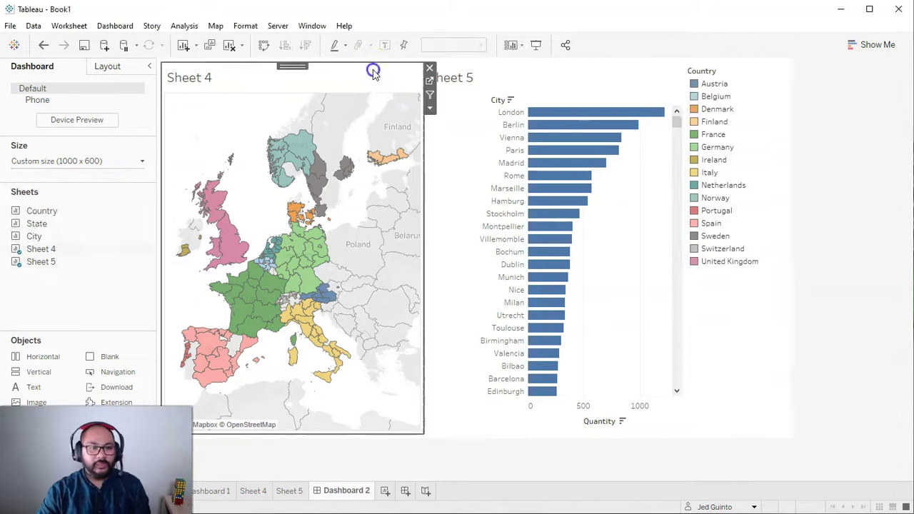
left_click(429, 97)
left_click(612, 86)
left_click(690, 96)
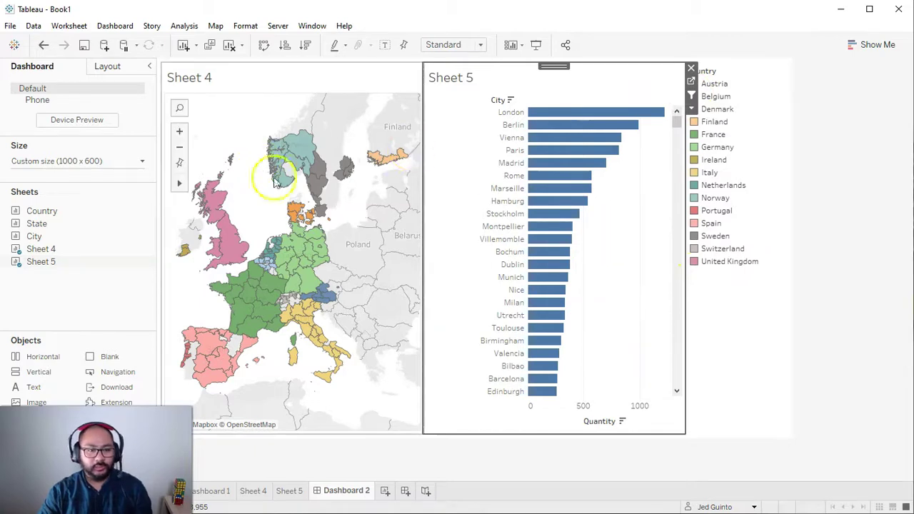
- Test by selecting northern European regions on the map, then clear the selection
left_click_drag(355, 117, 225, 263)
left_click(636, 133)
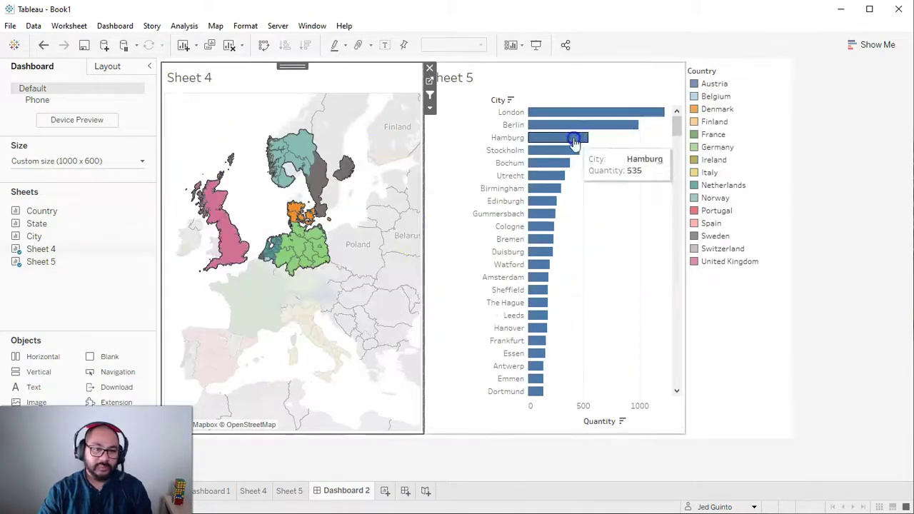
left_click(247, 175)
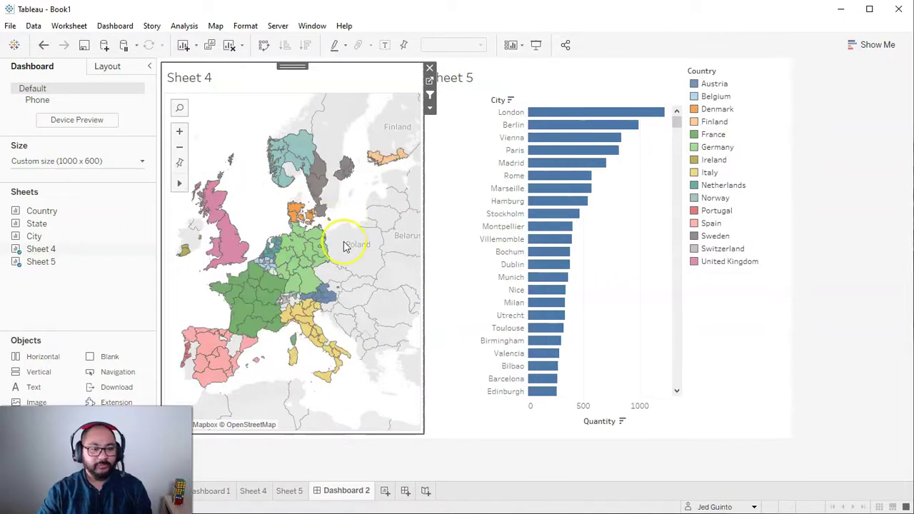